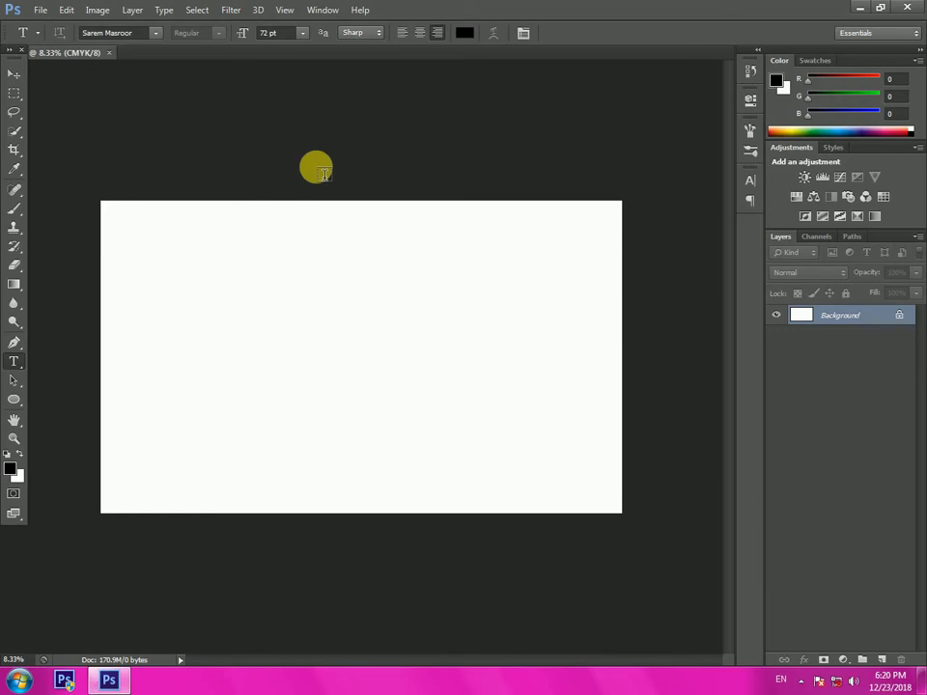
Bring plain-blue-background.jpg into the blank CMYK document as a new layer and stretch it to cover the whole canvas.
{"action": "left_click", "coordinate": [39, 10]}
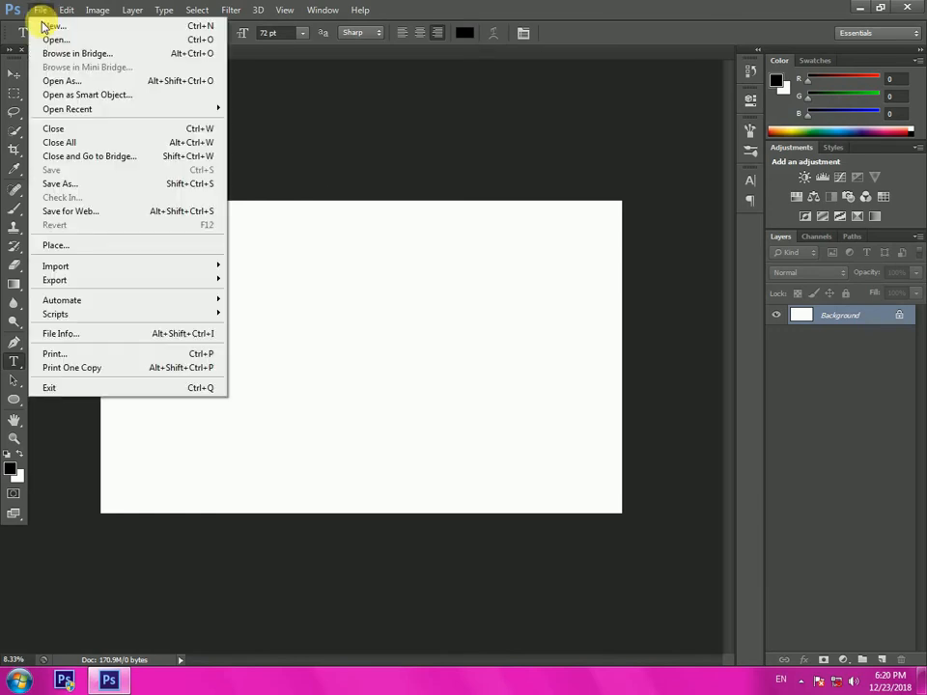
{"action": "left_click", "coordinate": [46, 40]}
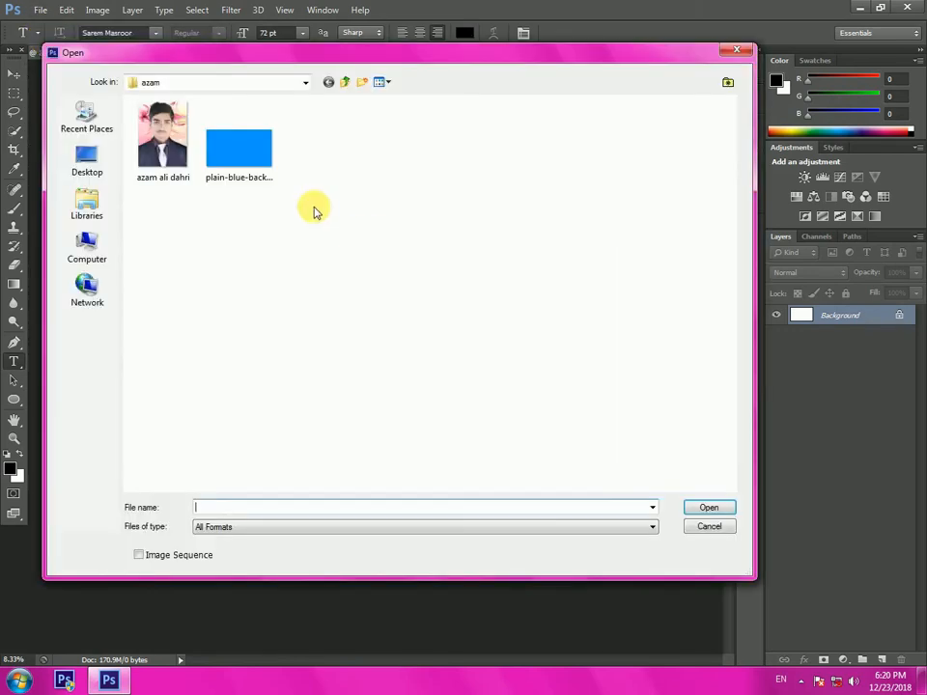
{"action": "double_click", "coordinate": [262, 163]}
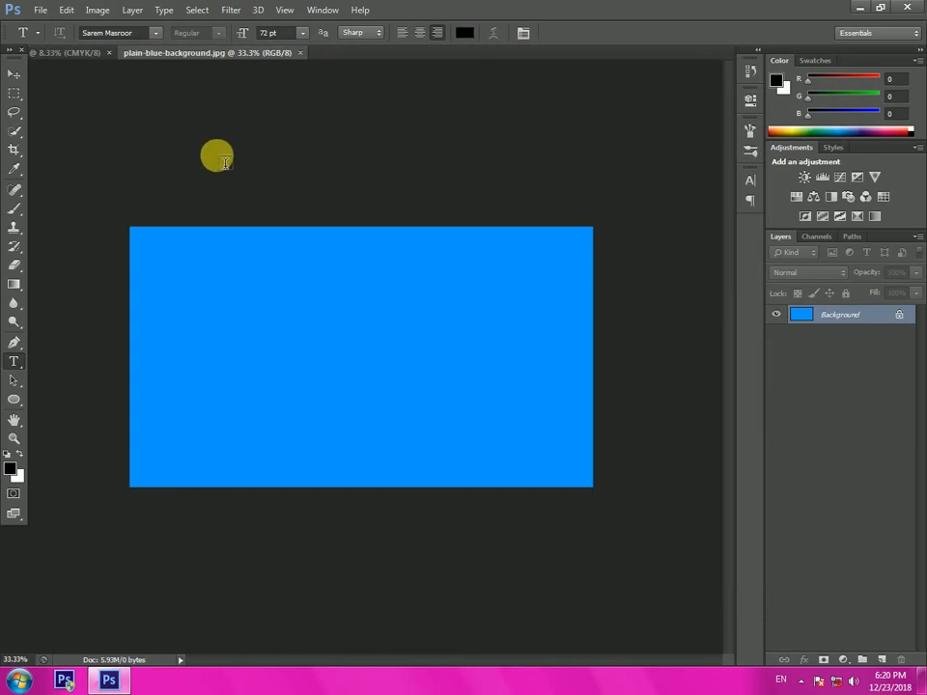
{"action": "left_click", "coordinate": [15, 78]}
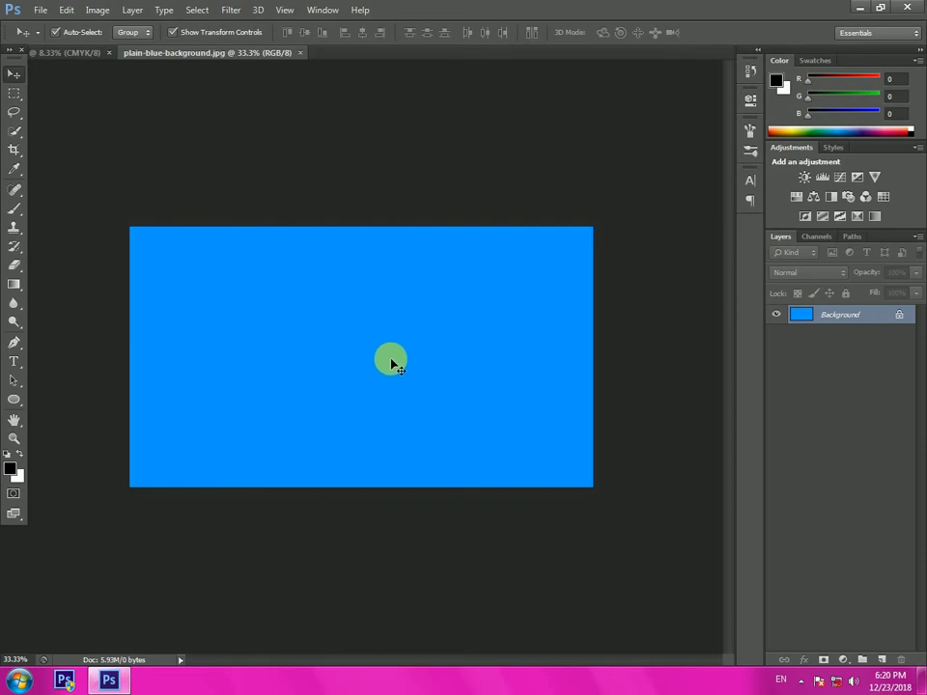
{"action": "left_click_drag", "start_coordinate": [392, 364], "coordinate": [628, 519]}
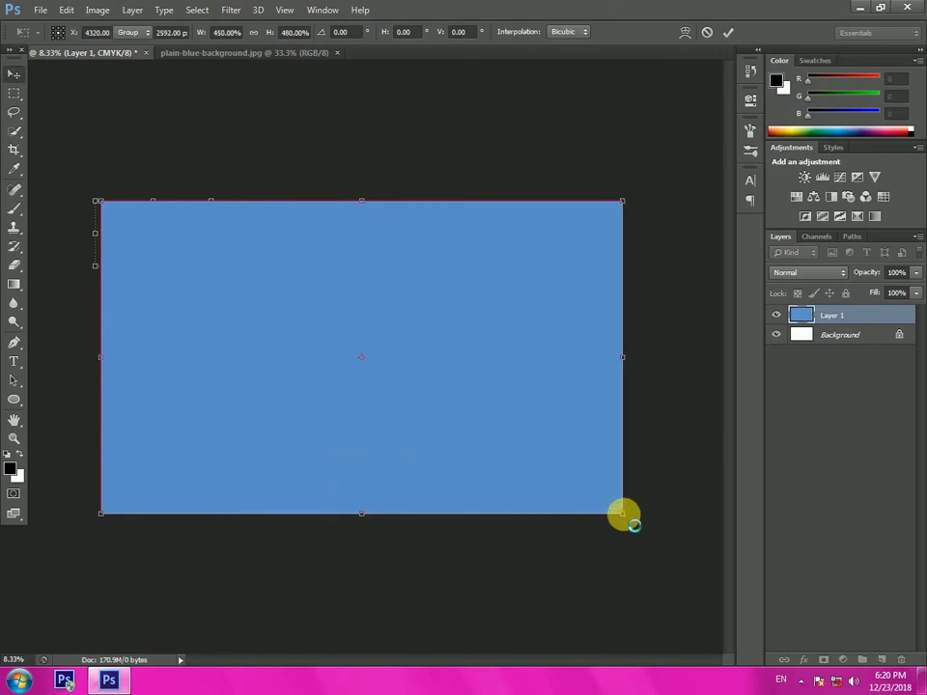
{"action": "key", "text": "Return"}
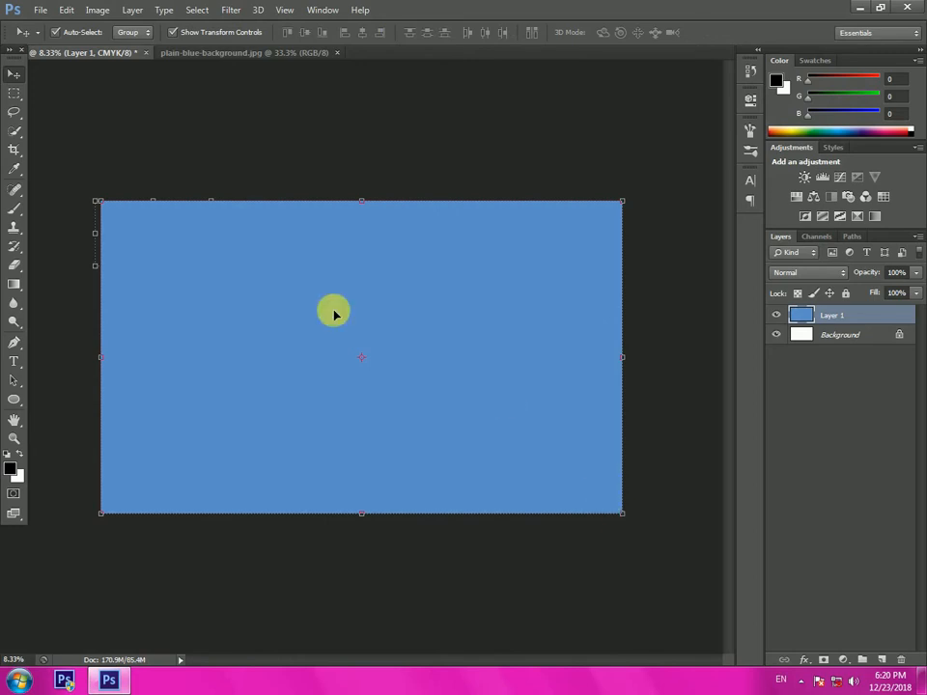
Open the portrait photo of the man in a suit and fit it to the screen.
{"action": "left_click", "coordinate": [40, 10]}
{"action": "left_click", "coordinate": [46, 37]}
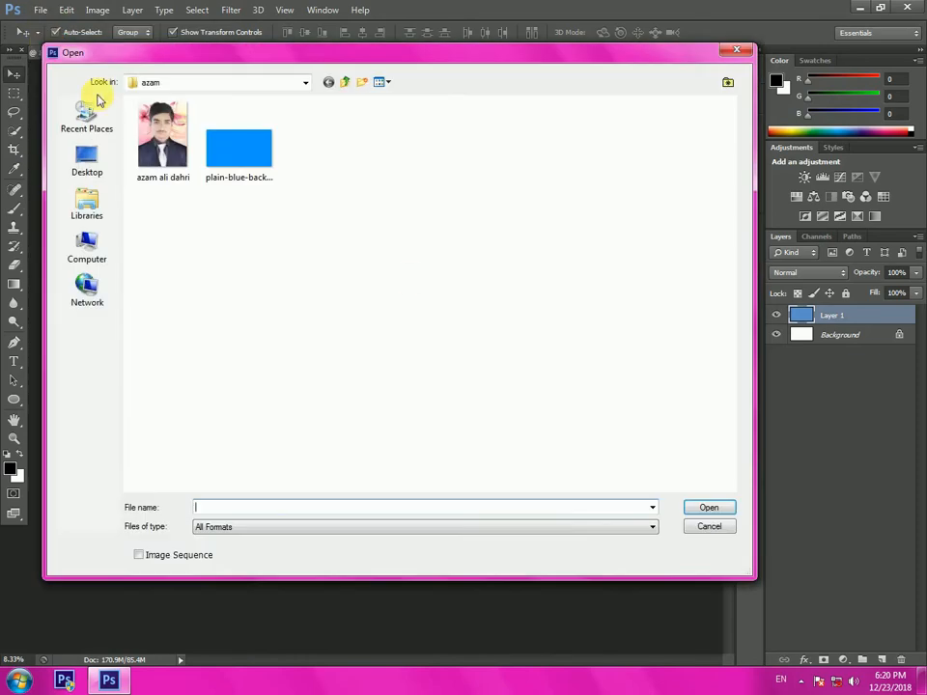
{"action": "double_click", "coordinate": [159, 158]}
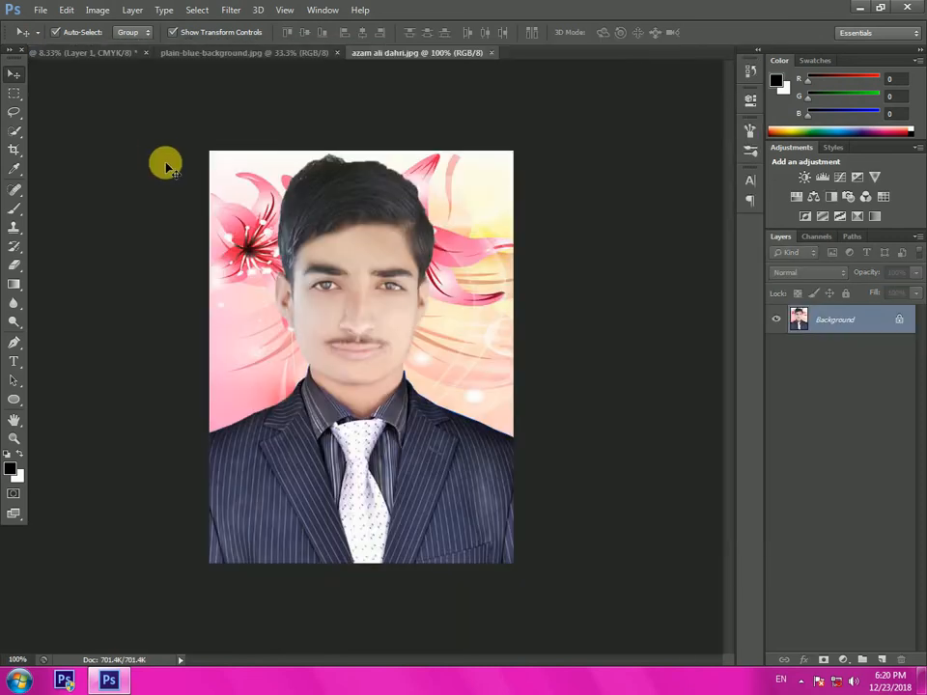
{"action": "left_click", "coordinate": [13, 437]}
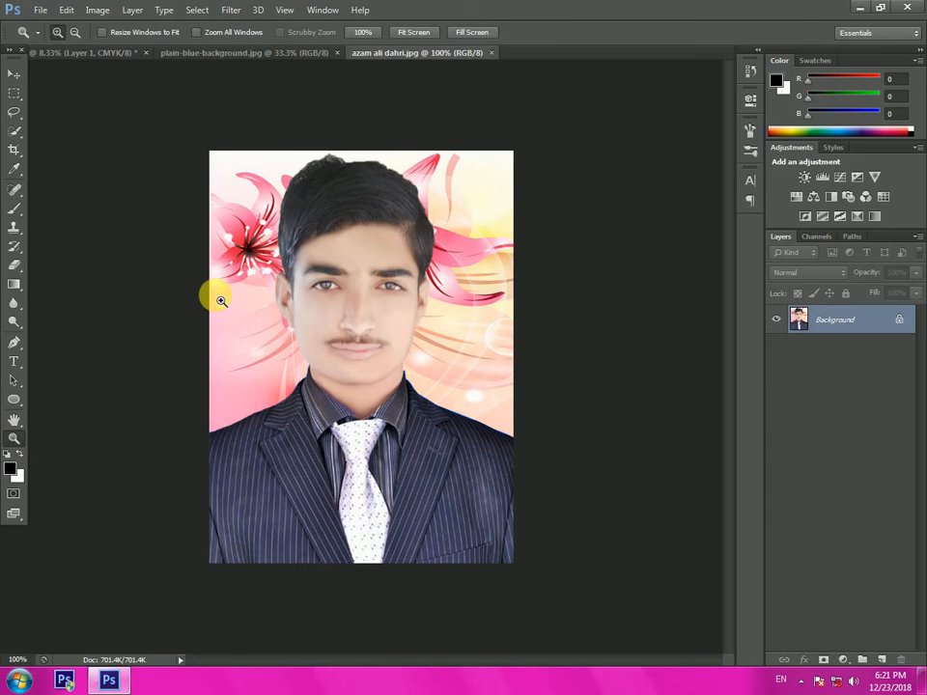
{"action": "left_click", "coordinate": [413, 33]}
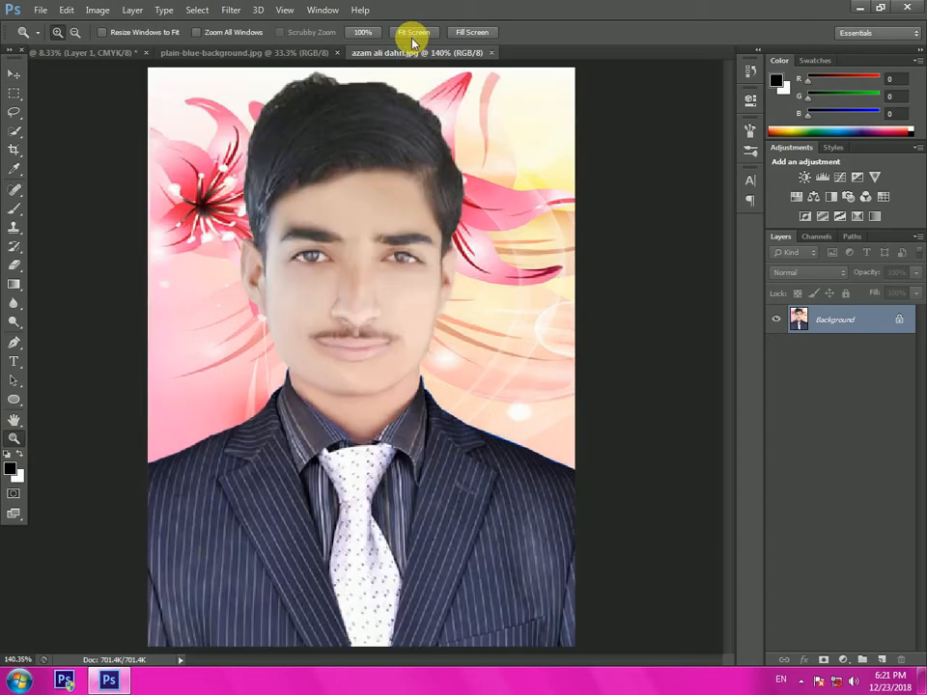
{"action": "left_click", "coordinate": [16, 74]}
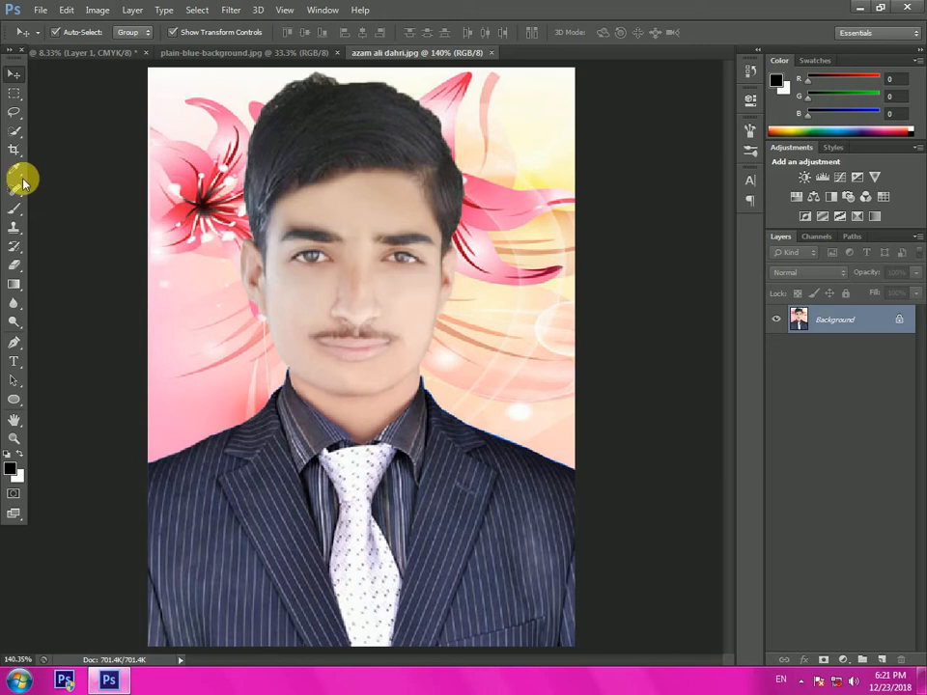
{"action": "left_click_drag", "start_coordinate": [19, 114], "coordinate": [60, 120]}
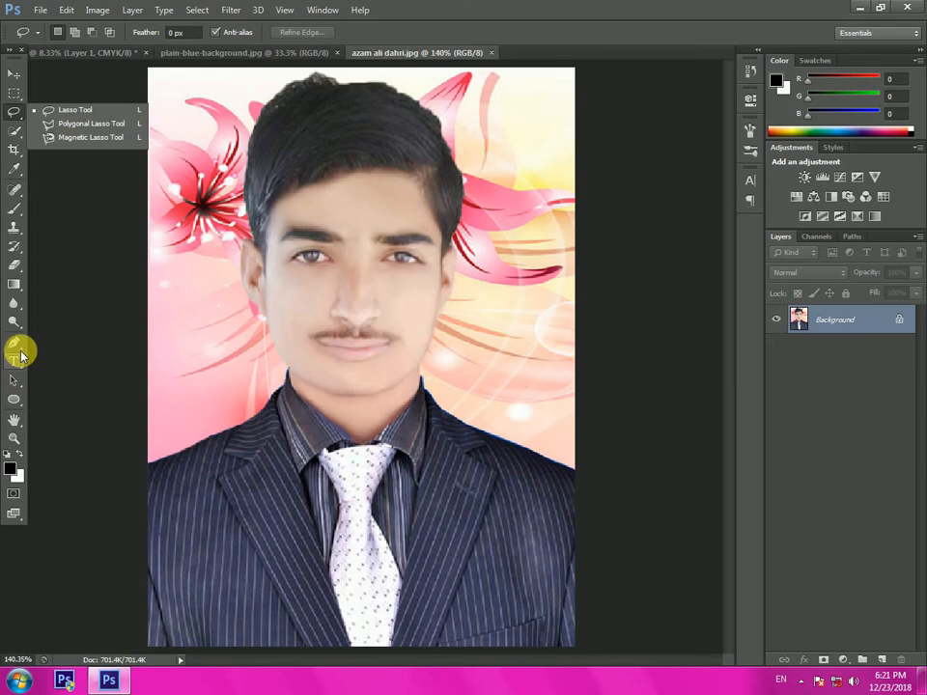
{"action": "left_click_drag", "start_coordinate": [21, 341], "coordinate": [47, 348]}
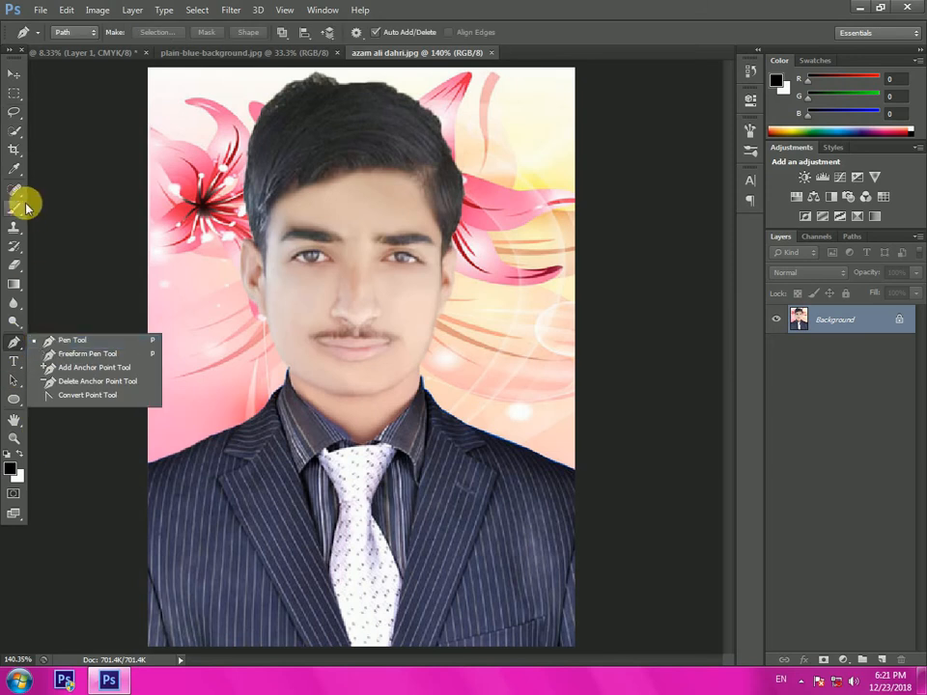
Select the man's head, shoulders and suit in the portrait with the Quick Selection Tool.
{"action": "left_click", "coordinate": [19, 132]}
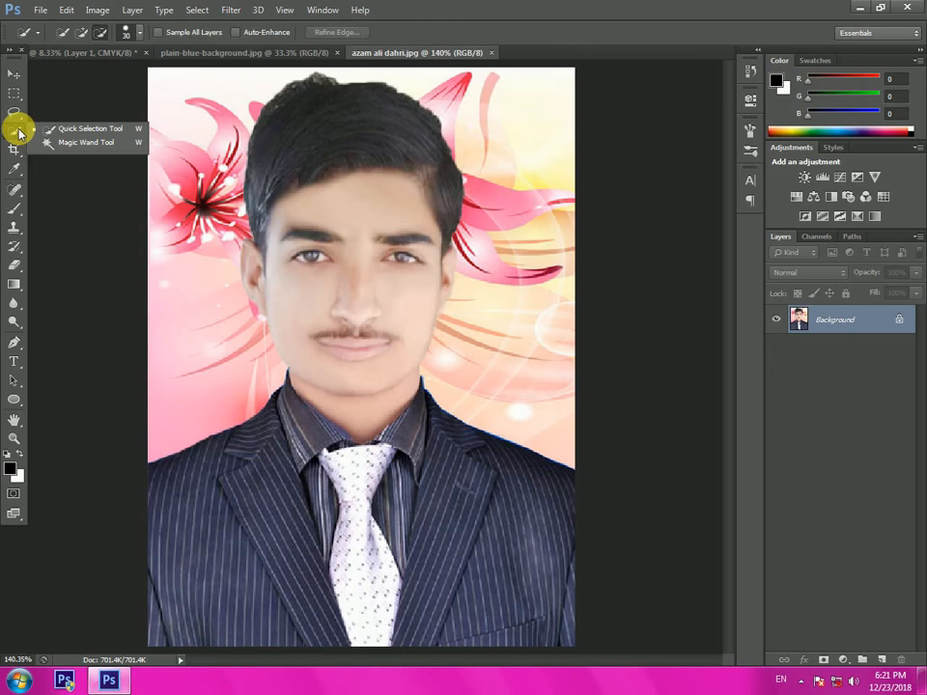
{"action": "left_click", "coordinate": [75, 133]}
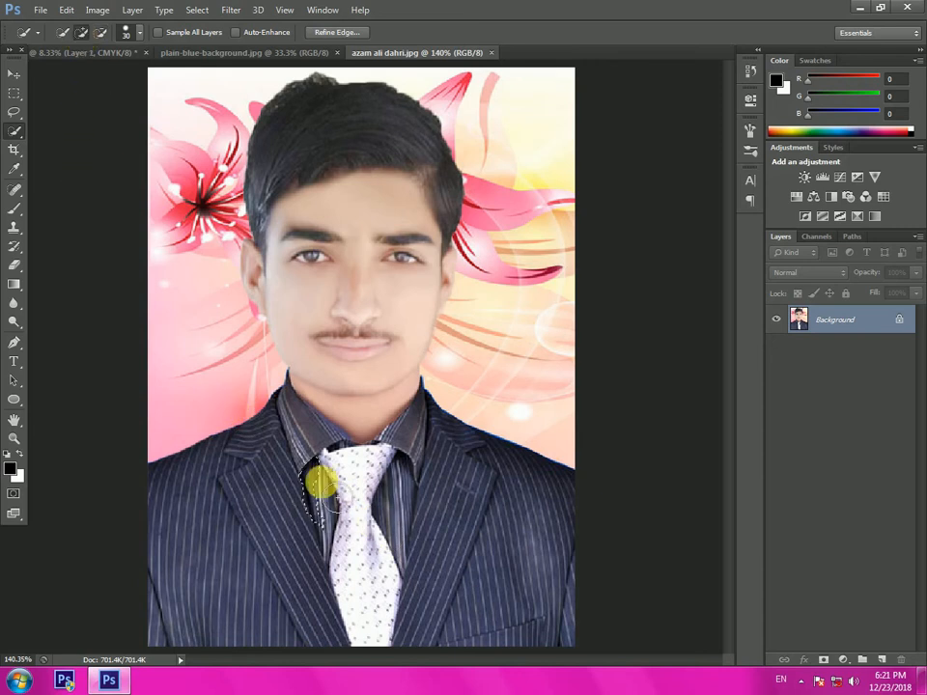
{"action": "mouse_move", "coordinate": [328, 493]}
{"action": "left_mouse_down"}
{"action": "mouse_move", "coordinate": [522, 586]}
{"action": "mouse_move", "coordinate": [589, 647]}
{"action": "mouse_move", "coordinate": [588, 603]}
{"action": "mouse_move", "coordinate": [296, 642]}
{"action": "mouse_move", "coordinate": [253, 633]}
{"action": "mouse_move", "coordinate": [230, 625]}
{"action": "mouse_move", "coordinate": [183, 524]}
{"action": "mouse_move", "coordinate": [172, 528]}
{"action": "mouse_move", "coordinate": [308, 501]}
{"action": "mouse_move", "coordinate": [371, 413]}
{"action": "mouse_move", "coordinate": [374, 372]}
{"action": "mouse_move", "coordinate": [384, 468]}
{"action": "mouse_move", "coordinate": [434, 569]}
{"action": "mouse_move", "coordinate": [465, 586]}
{"action": "mouse_move", "coordinate": [430, 548]}
{"action": "mouse_move", "coordinate": [486, 594]}
{"action": "mouse_move", "coordinate": [405, 543]}
{"action": "mouse_move", "coordinate": [406, 523]}
{"action": "mouse_move", "coordinate": [440, 549]}
{"action": "mouse_move", "coordinate": [415, 520]}
{"action": "mouse_move", "coordinate": [410, 546]}
{"action": "mouse_move", "coordinate": [361, 550]}
{"action": "mouse_move", "coordinate": [351, 524]}
{"action": "mouse_move", "coordinate": [350, 545]}
{"action": "mouse_move", "coordinate": [355, 151]}
{"action": "mouse_move", "coordinate": [362, 167]}
{"action": "mouse_move", "coordinate": [319, 276]}
{"action": "mouse_move", "coordinate": [287, 307]}
{"action": "mouse_move", "coordinate": [285, 282]}
{"action": "mouse_move", "coordinate": [453, 280]}
{"action": "mouse_move", "coordinate": [437, 269]}
{"action": "mouse_move", "coordinate": [399, 336]}
{"action": "mouse_move", "coordinate": [340, 450]}
{"action": "mouse_move", "coordinate": [353, 464]}
{"action": "mouse_move", "coordinate": [300, 452]}
{"action": "mouse_move", "coordinate": [225, 370]}
{"action": "mouse_move", "coordinate": [250, 399]}
{"action": "mouse_move", "coordinate": [279, 320]}
{"action": "mouse_move", "coordinate": [283, 423]}
{"action": "mouse_move", "coordinate": [233, 331]}
{"action": "mouse_move", "coordinate": [284, 429]}
{"action": "left_mouse_up"}
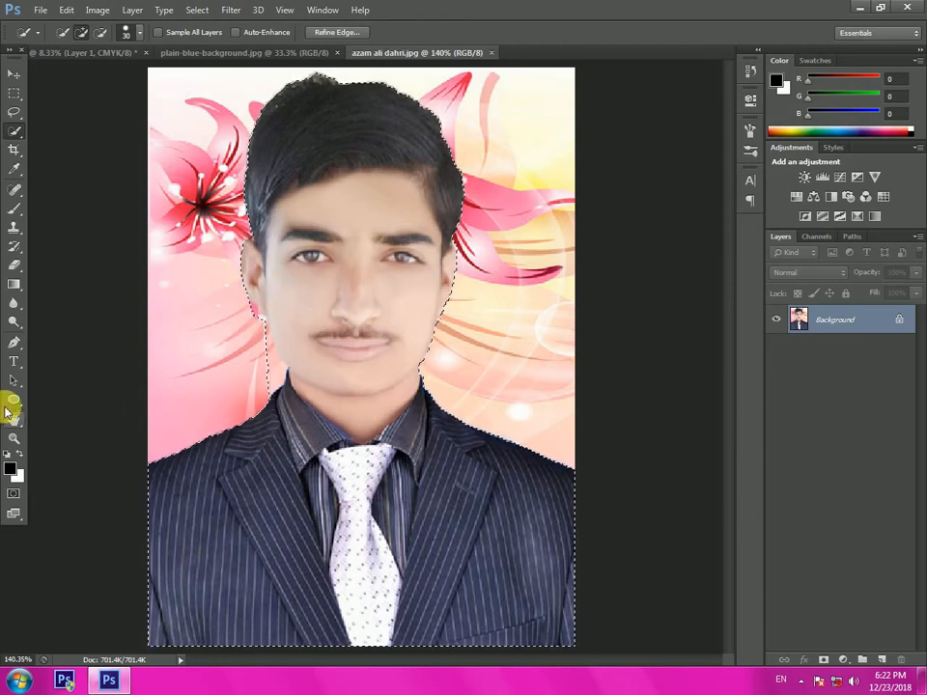
Subtract the pink background between the ear, jaw and collar from the selection using a 10 px Quick Selection brush.
{"action": "left_click", "coordinate": [13, 439]}
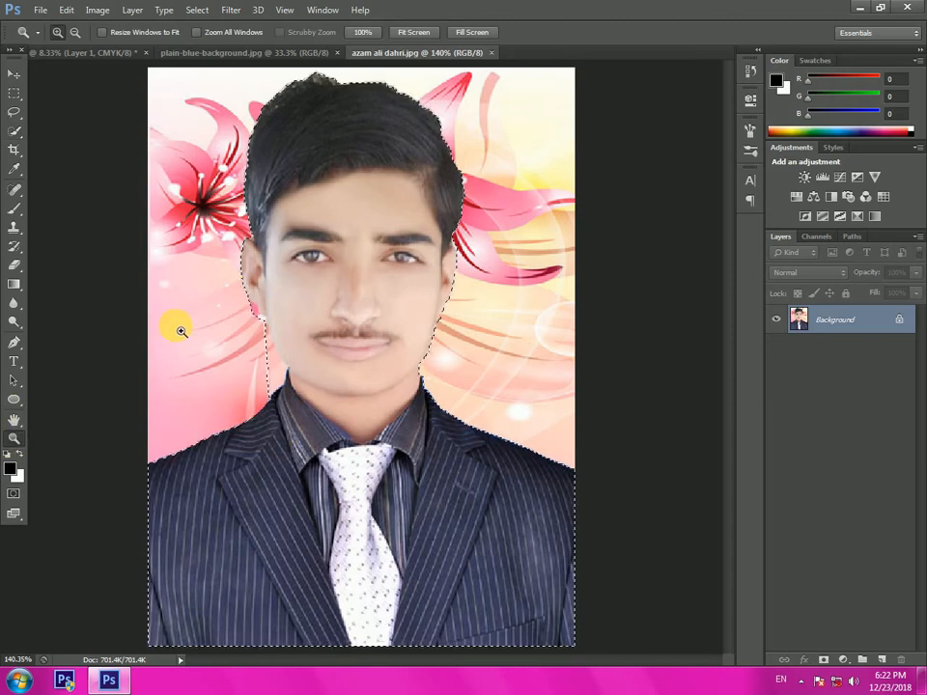
{"action": "left_click_drag", "start_coordinate": [193, 249], "coordinate": [338, 465]}
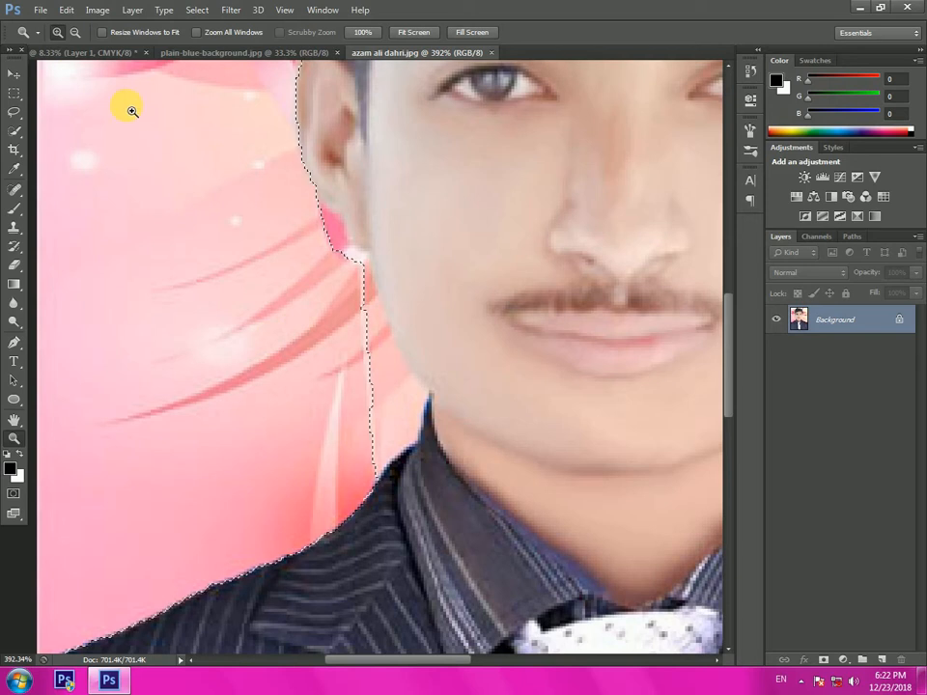
{"action": "left_click", "coordinate": [17, 133]}
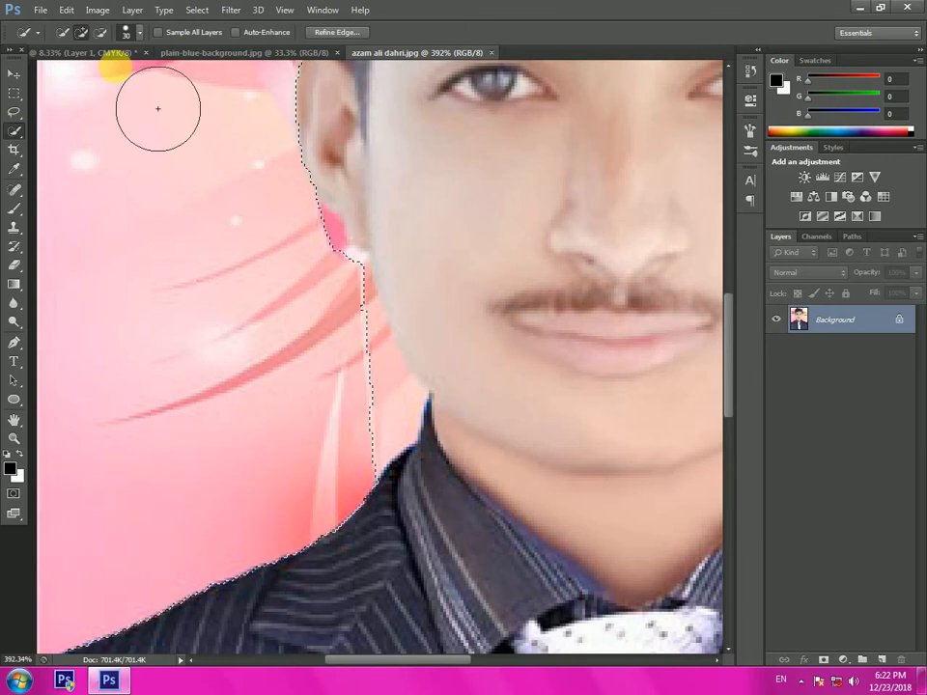
{"action": "left_click", "coordinate": [140, 36]}
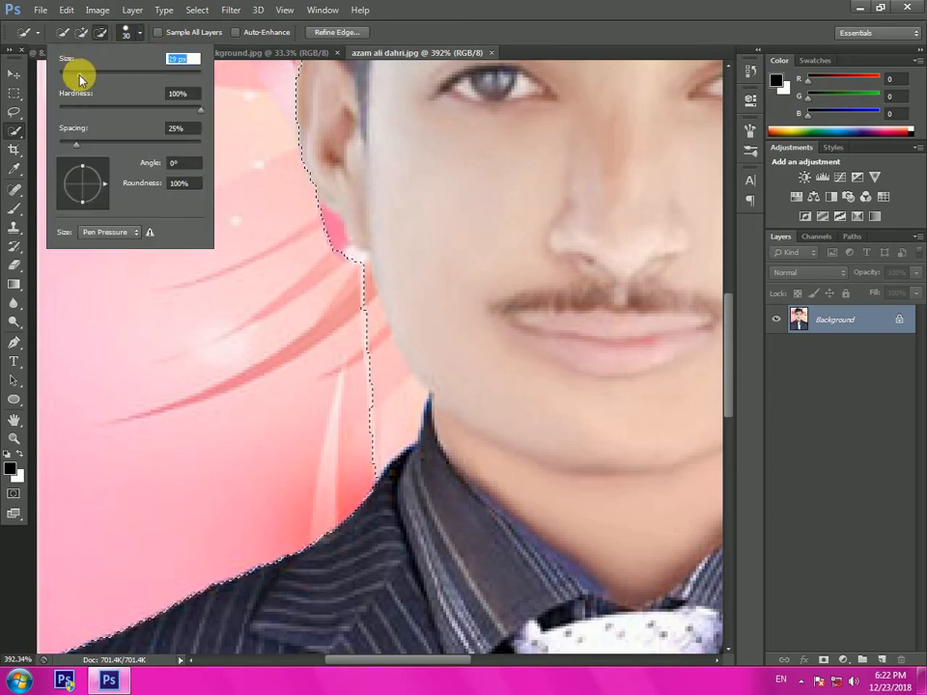
{"action": "left_click", "coordinate": [371, 377]}
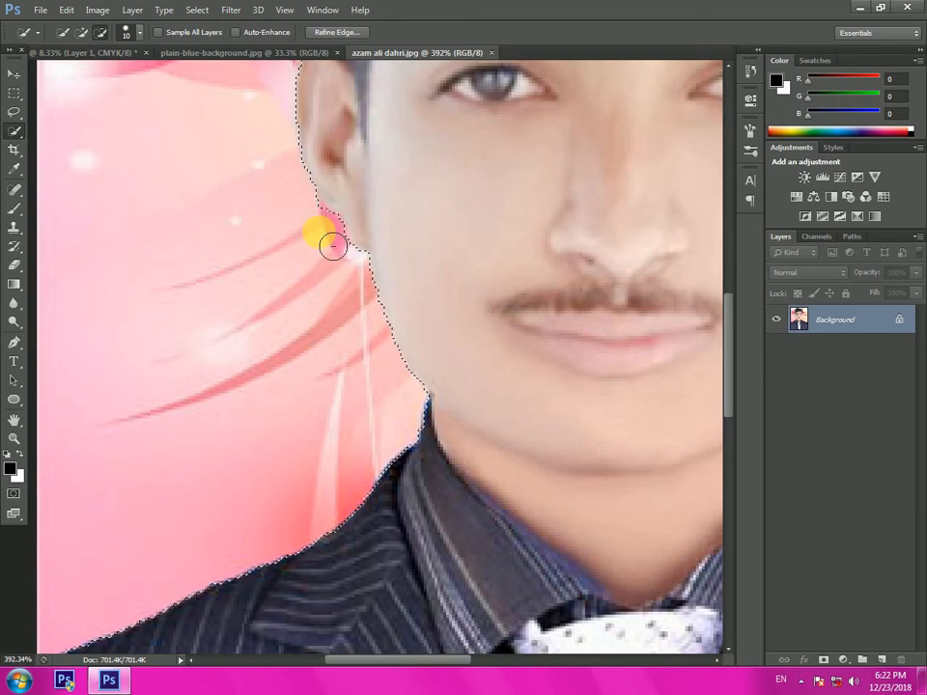
{"action": "scroll", "coordinate": [329, 294], "scroll_direction": "down", "scroll_amount": 1}
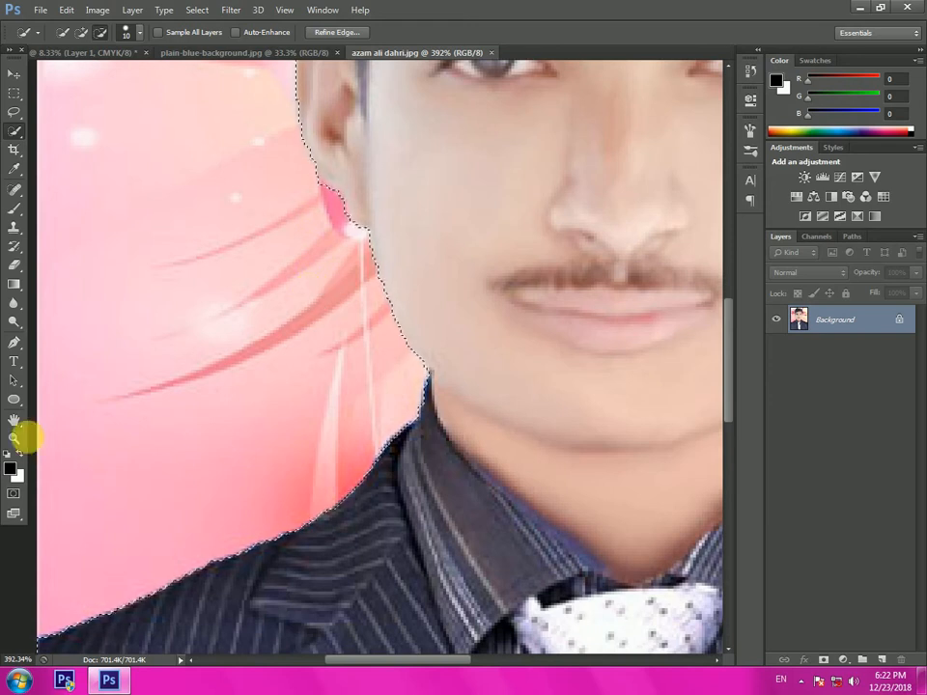
{"action": "left_click", "coordinate": [15, 439]}
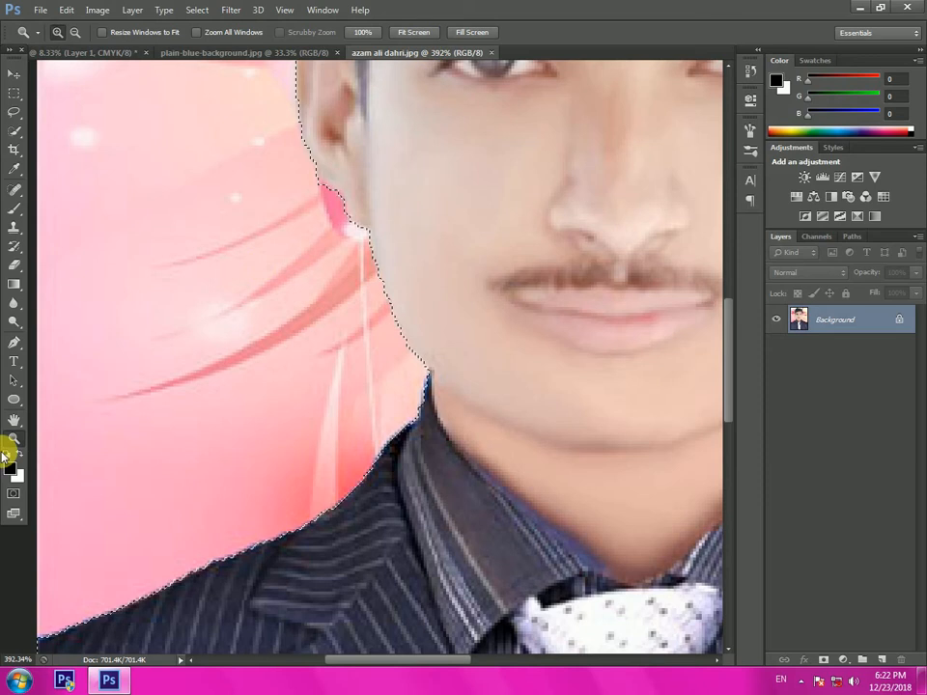
{"action": "left_click", "coordinate": [415, 33]}
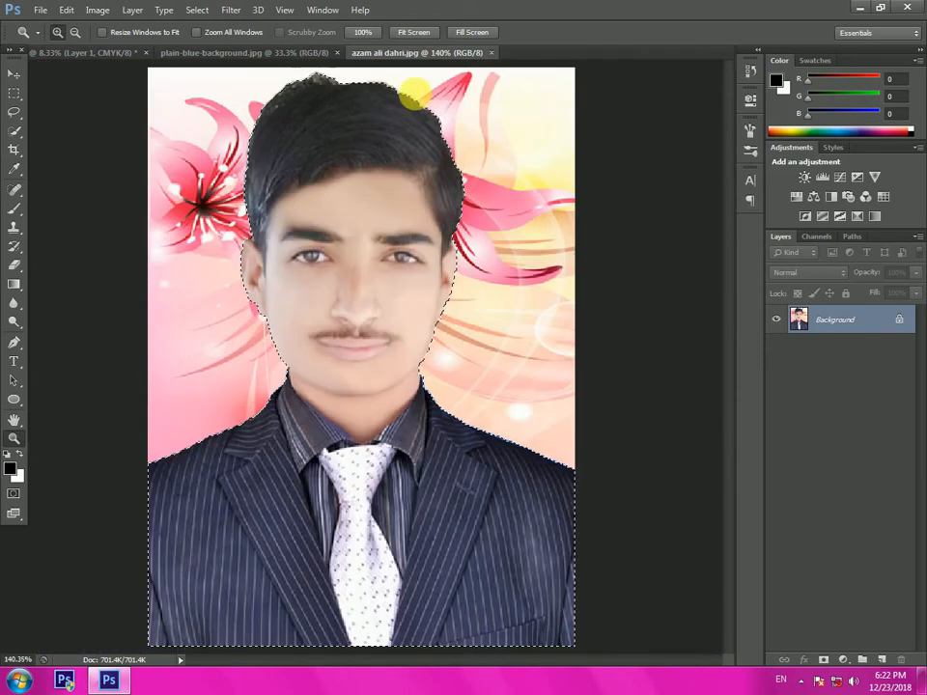
Move the selected man into the CMYK document over the blue background, enlarge him to most of the canvas height and centre him.
{"action": "left_click", "coordinate": [14, 75]}
{"action": "left_click_drag", "start_coordinate": [435, 472], "coordinate": [328, 290]}
{"action": "left_click_drag", "start_coordinate": [407, 390], "coordinate": [364, 360]}
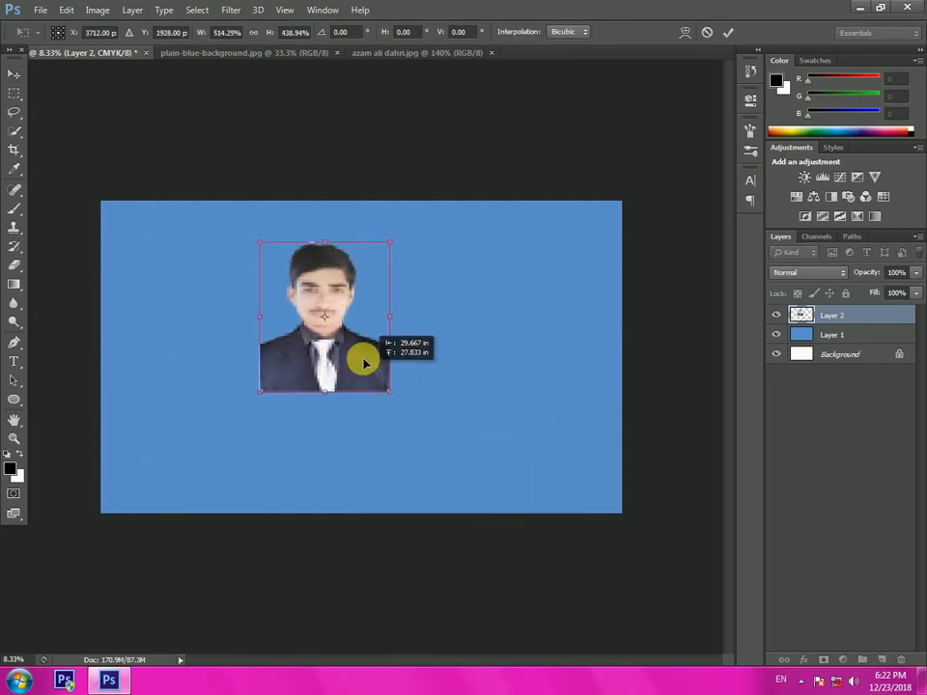
{"action": "key", "text": "Return"}
{"action": "left_click_drag", "start_coordinate": [392, 395], "coordinate": [452, 502]}
{"action": "left_click_drag", "start_coordinate": [393, 451], "coordinate": [420, 453]}
{"action": "double_click", "coordinate": [372, 406]}
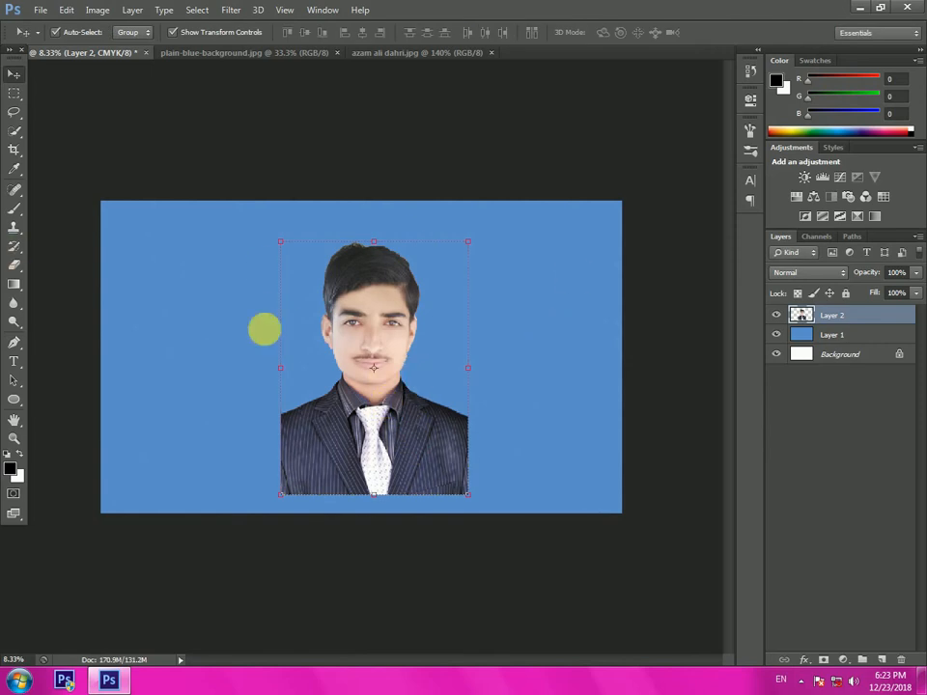
Select the man's head and chest with an elliptical marquee and move that part up, separating it from the lower jacket.
{"action": "left_click", "coordinate": [20, 98]}
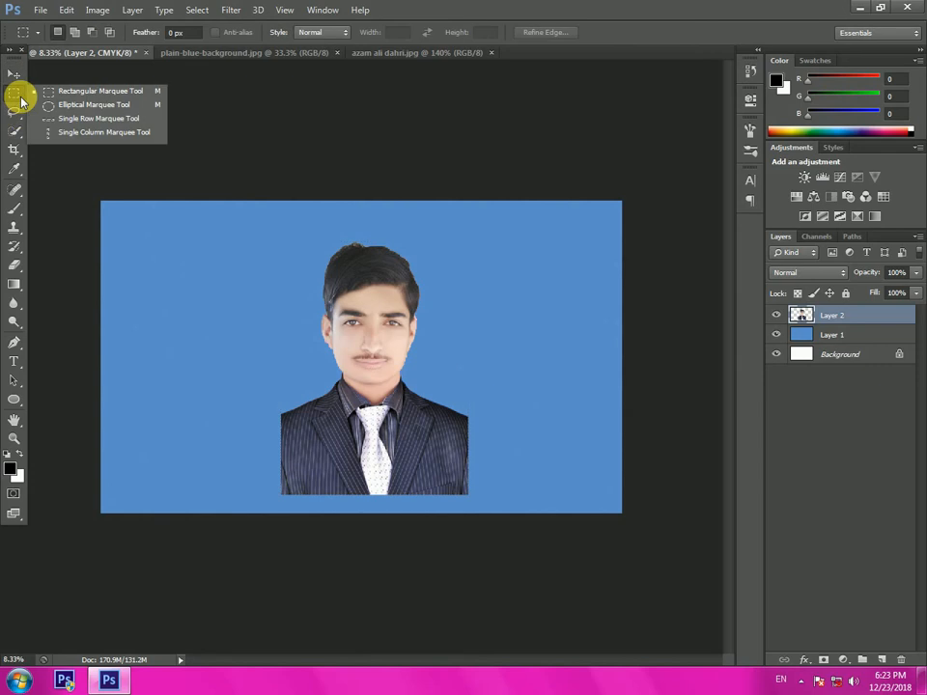
{"action": "left_click", "coordinate": [76, 108]}
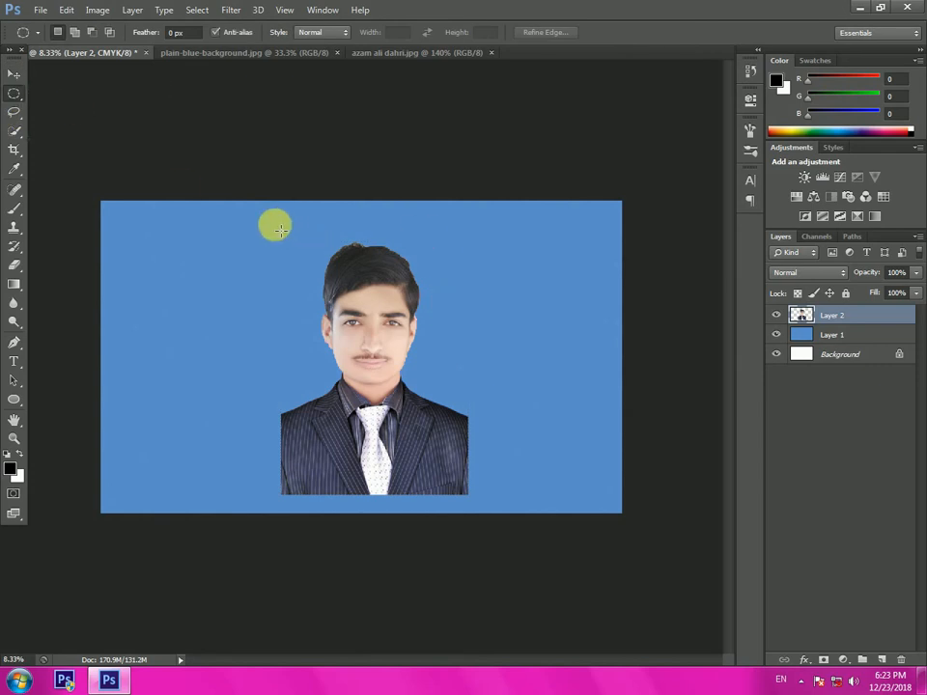
{"action": "left_click_drag", "start_coordinate": [268, 225], "coordinate": [482, 472]}
{"action": "left_click_drag", "start_coordinate": [439, 366], "coordinate": [436, 341]}
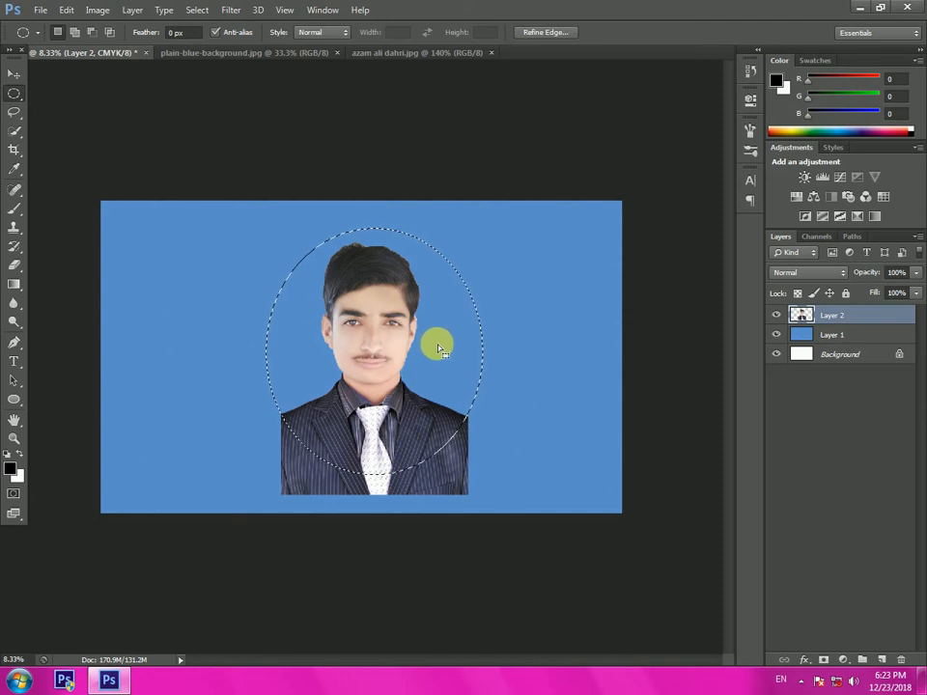
{"action": "left_click", "coordinate": [11, 77]}
{"action": "left_click_drag", "start_coordinate": [393, 380], "coordinate": [391, 347]}
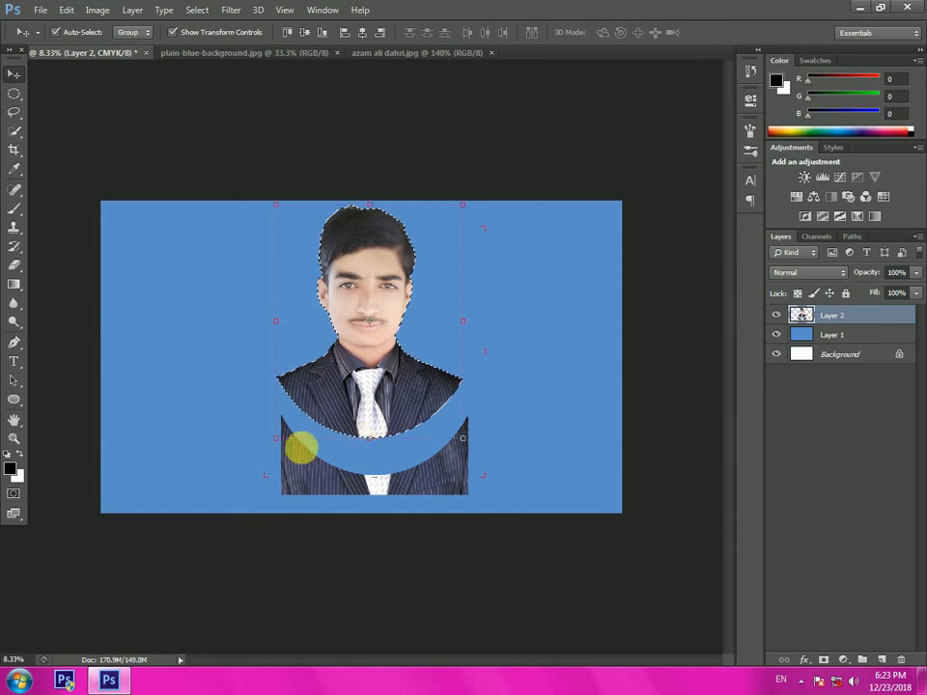
Delete the leftover jacket pieces below the rounded portrait using rectangular marquee selections.
{"action": "left_click", "coordinate": [15, 93]}
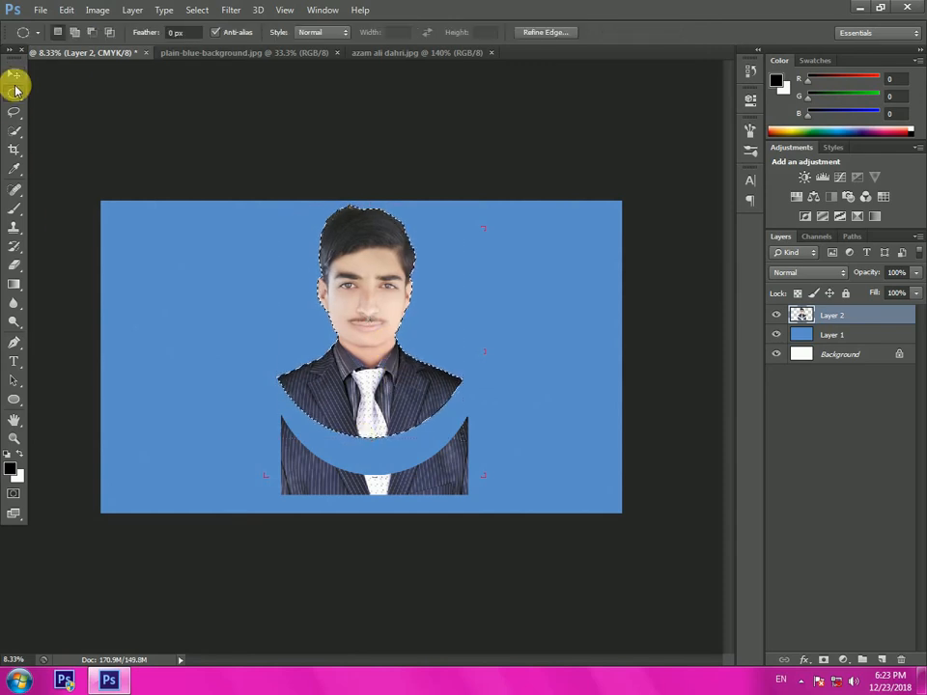
{"action": "left_click_drag", "start_coordinate": [530, 409], "coordinate": [445, 518]}
{"action": "key", "text": "Delete"}
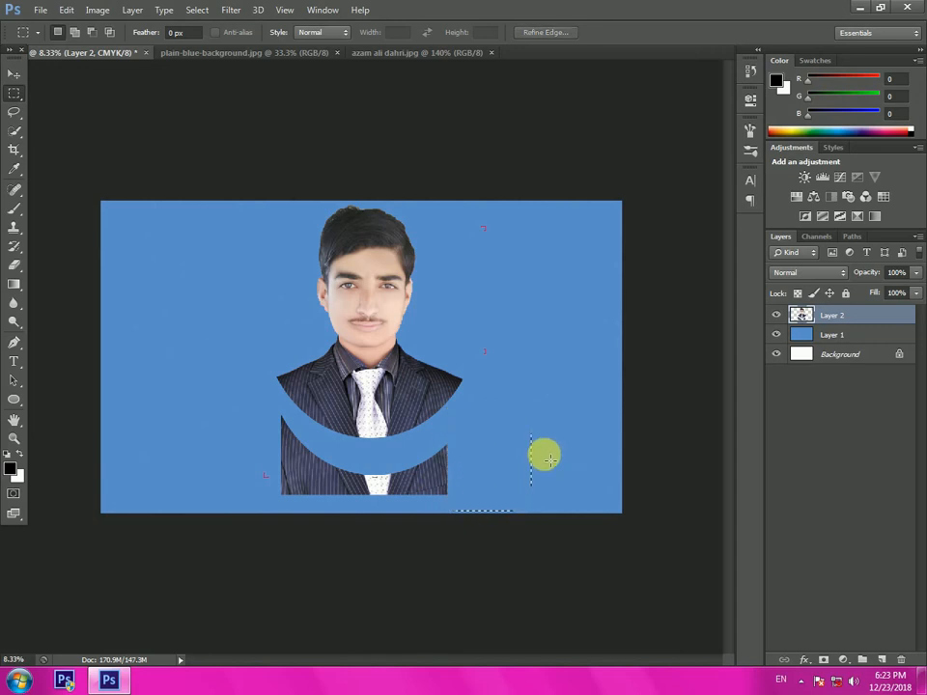
{"action": "left_click_drag", "start_coordinate": [530, 422], "coordinate": [436, 493]}
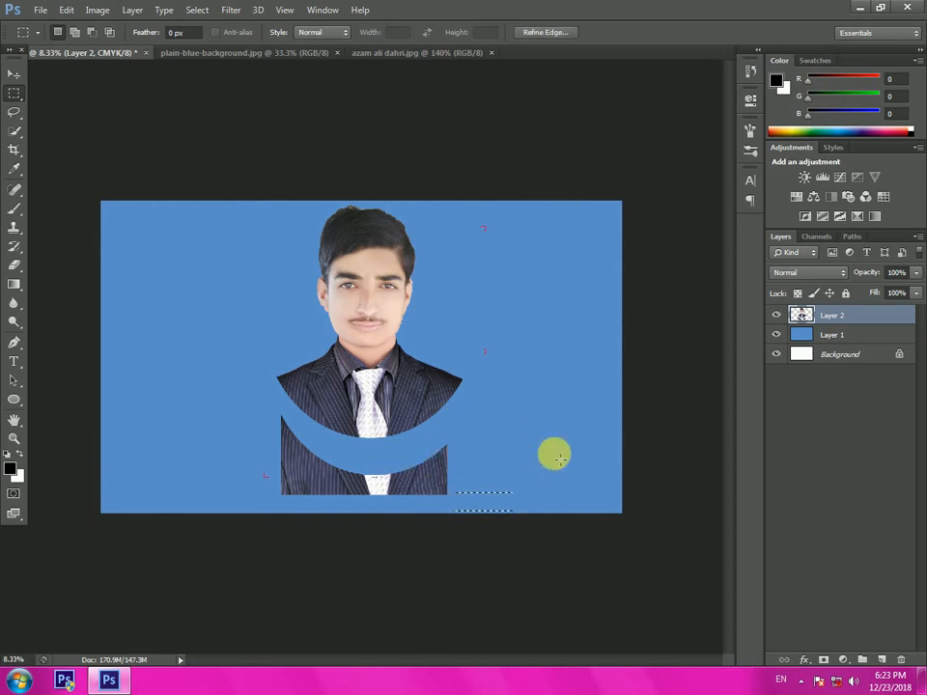
{"action": "left_click_drag", "start_coordinate": [467, 444], "coordinate": [238, 522]}
{"action": "key", "text": "Delete"}
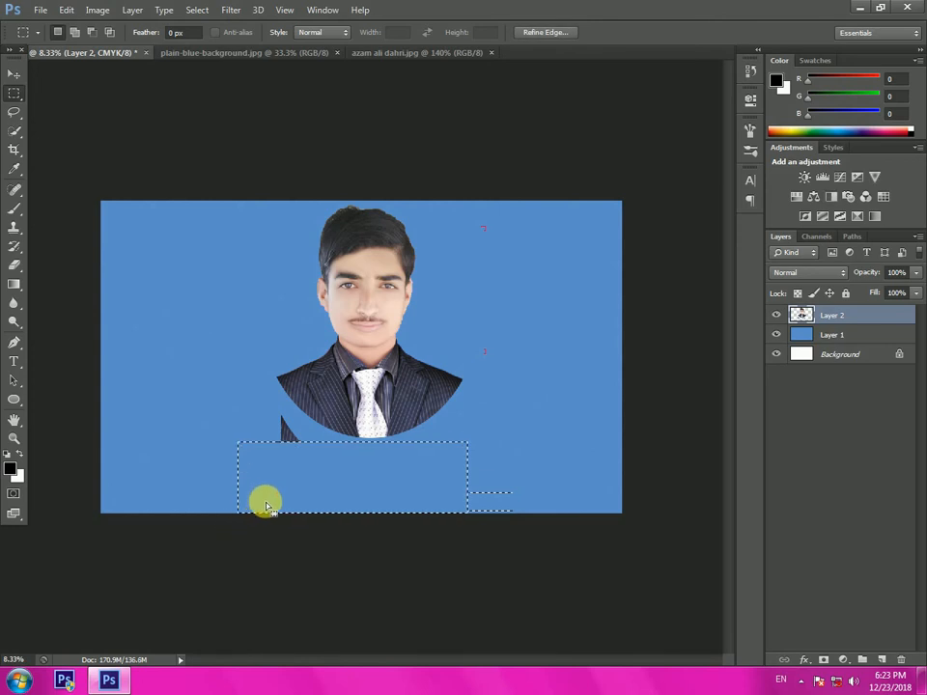
{"action": "left_click_drag", "start_coordinate": [240, 406], "coordinate": [283, 434]}
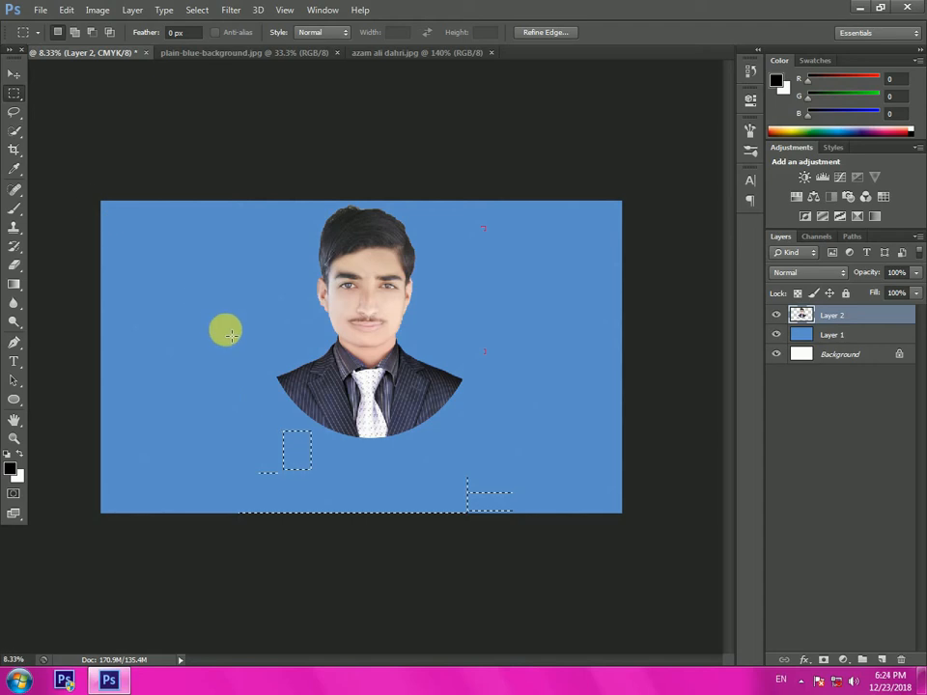
Move the rounded portrait straight down to leave blue space above the hair.
{"action": "left_click", "coordinate": [14, 76]}
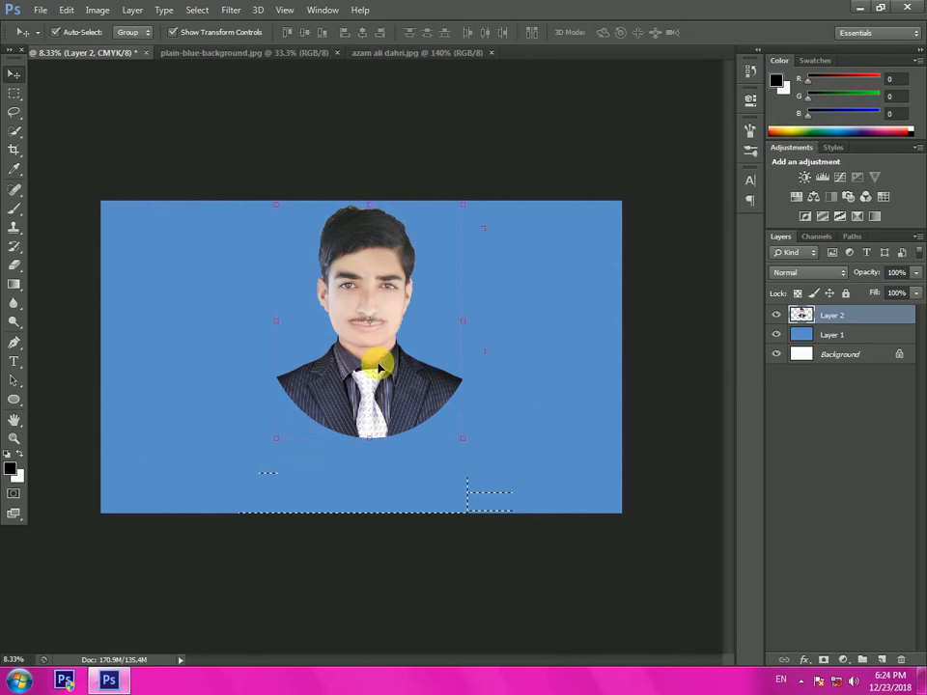
{"action": "left_click_drag", "start_coordinate": [410, 376], "coordinate": [418, 406]}
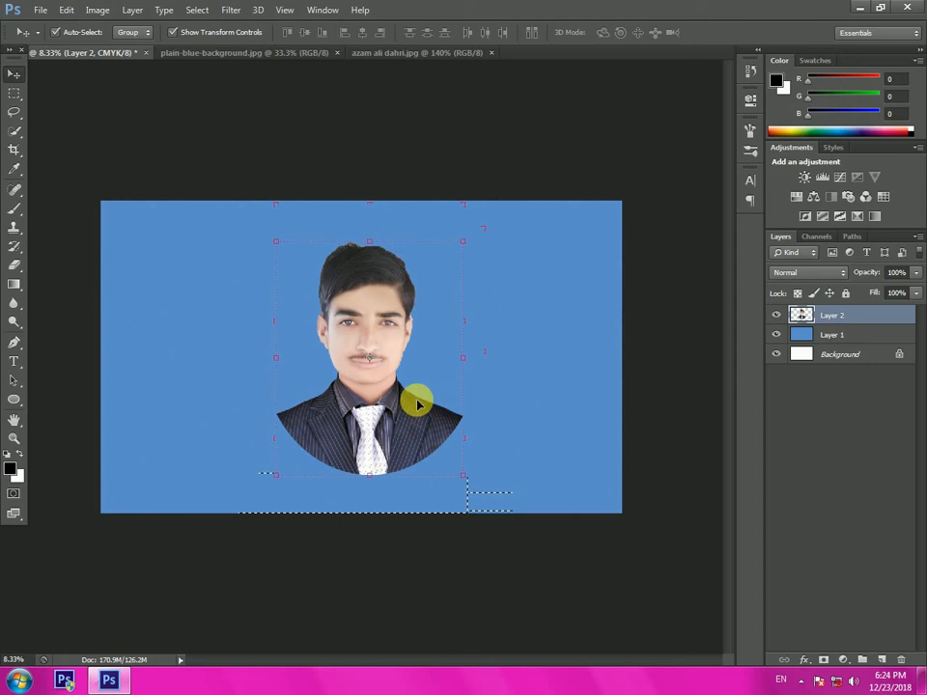
Fade the jacket's curved lower edge into the blue background using a 1289 px Eraser with 0% hardness.
{"action": "left_click", "coordinate": [14, 440]}
{"action": "left_click_drag", "start_coordinate": [262, 397], "coordinate": [475, 492]}
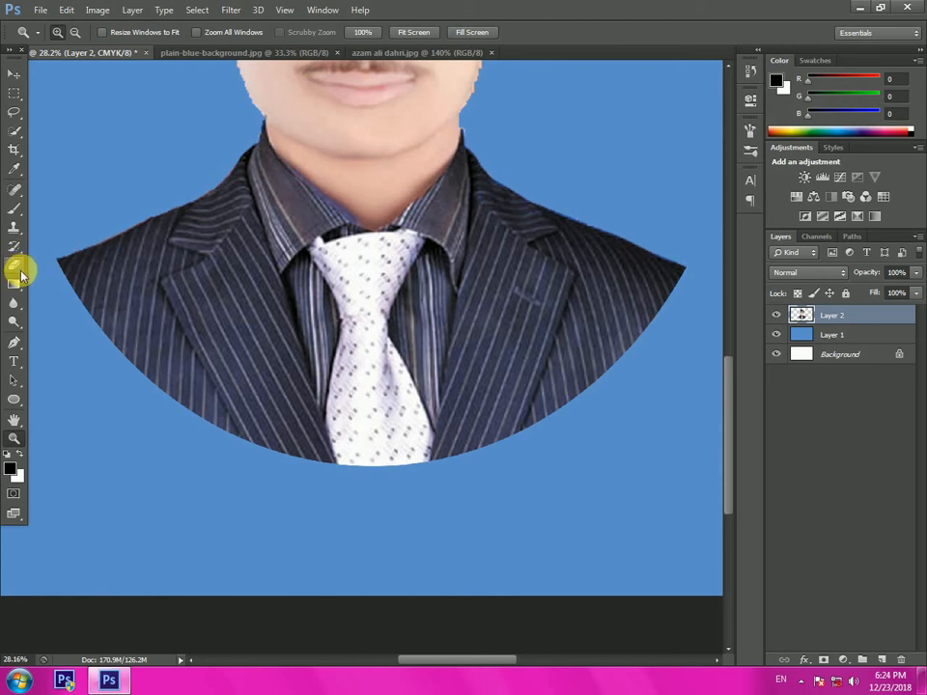
{"action": "left_click_drag", "start_coordinate": [20, 273], "coordinate": [67, 263]}
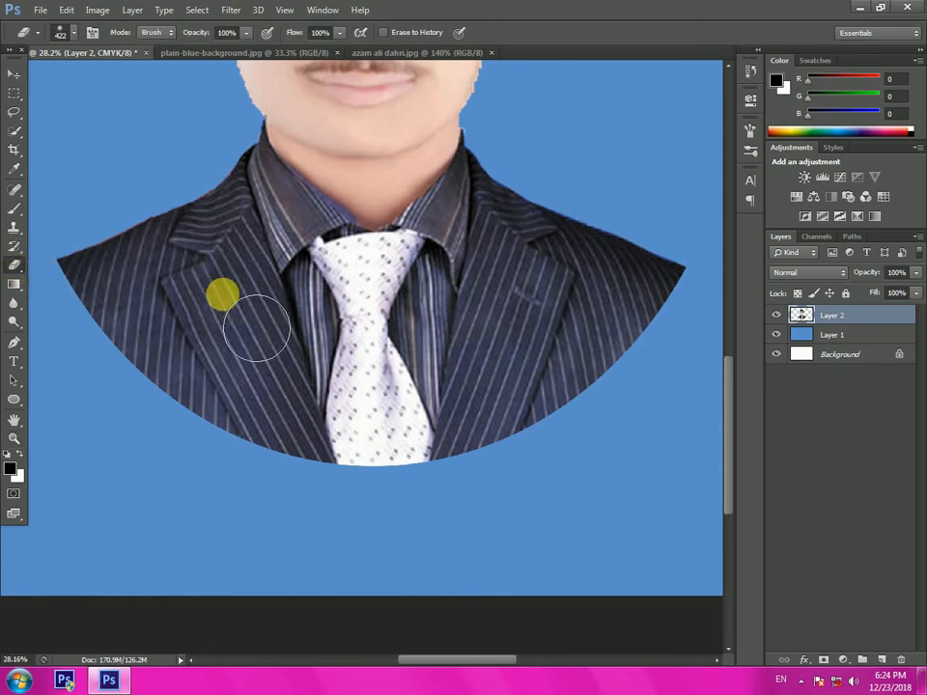
{"action": "right_click", "coordinate": [223, 294]}
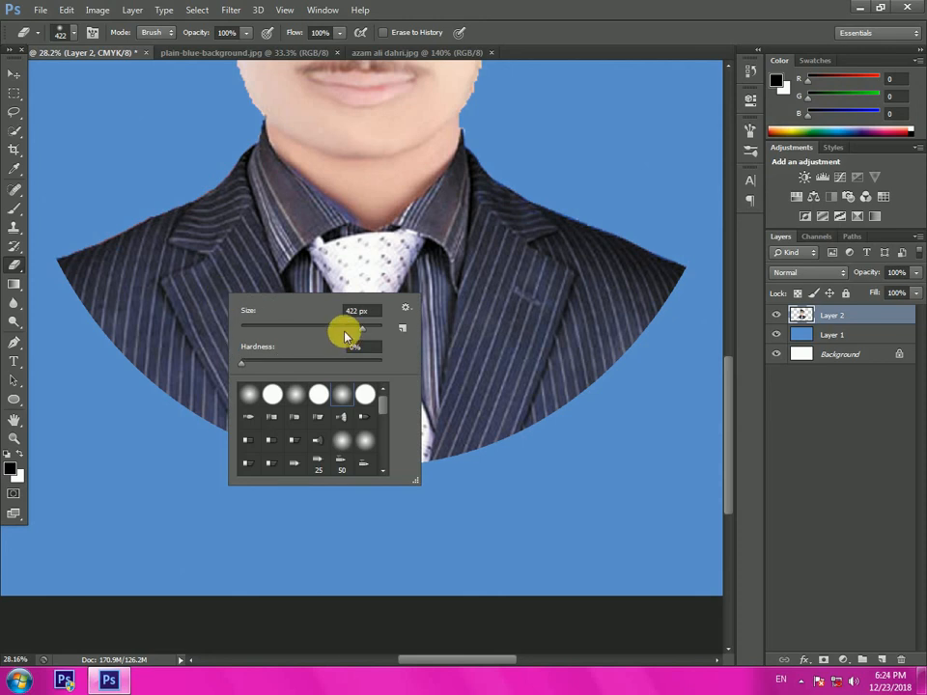
{"action": "left_click_drag", "start_coordinate": [346, 332], "coordinate": [332, 377]}
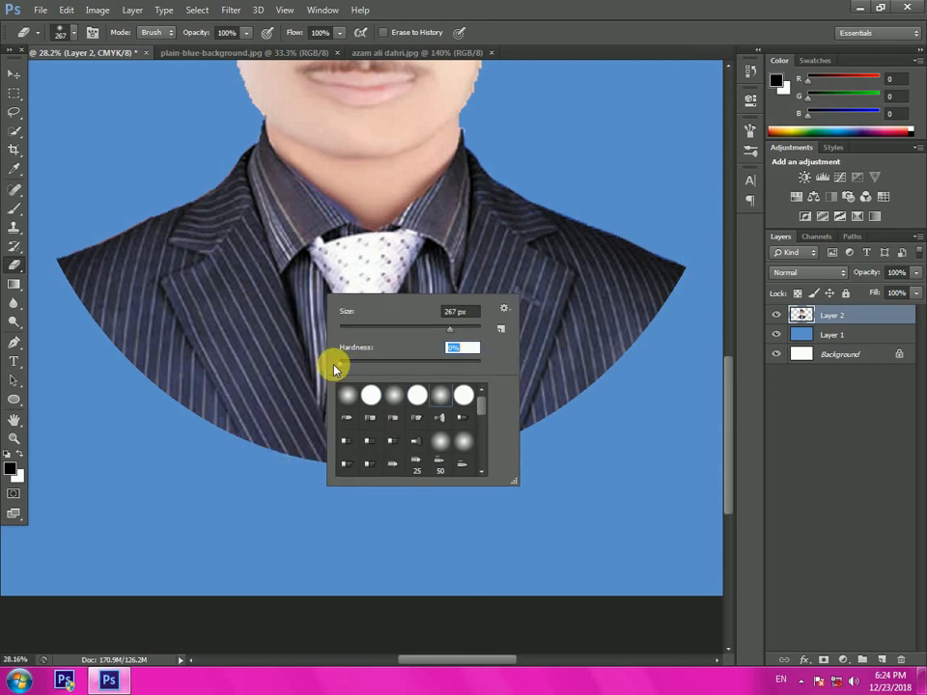
{"action": "key", "text": "Tab"}
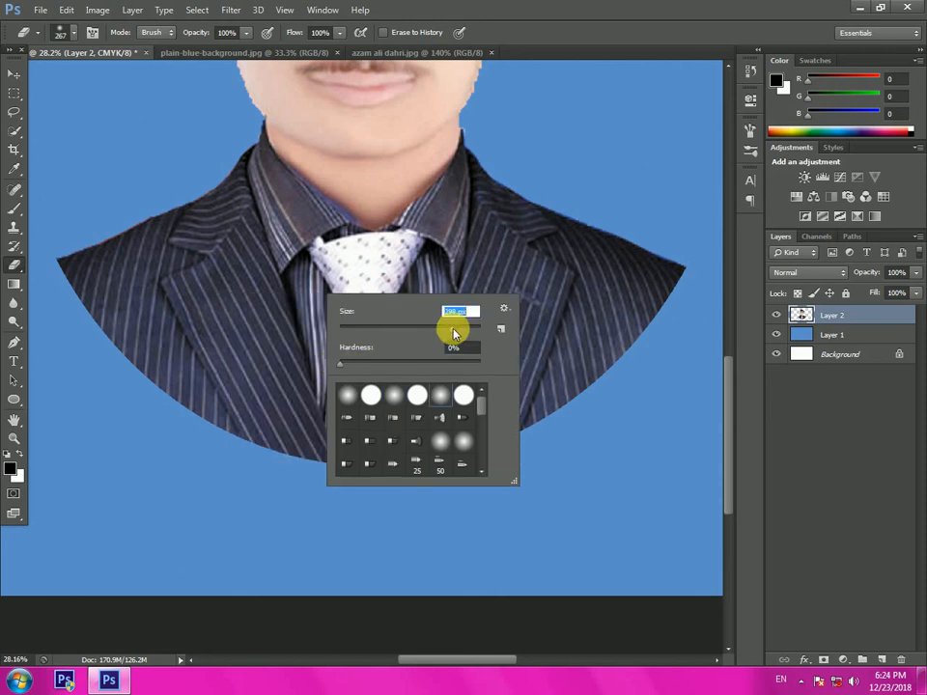
{"action": "left_click_drag", "start_coordinate": [454, 328], "coordinate": [465, 335]}
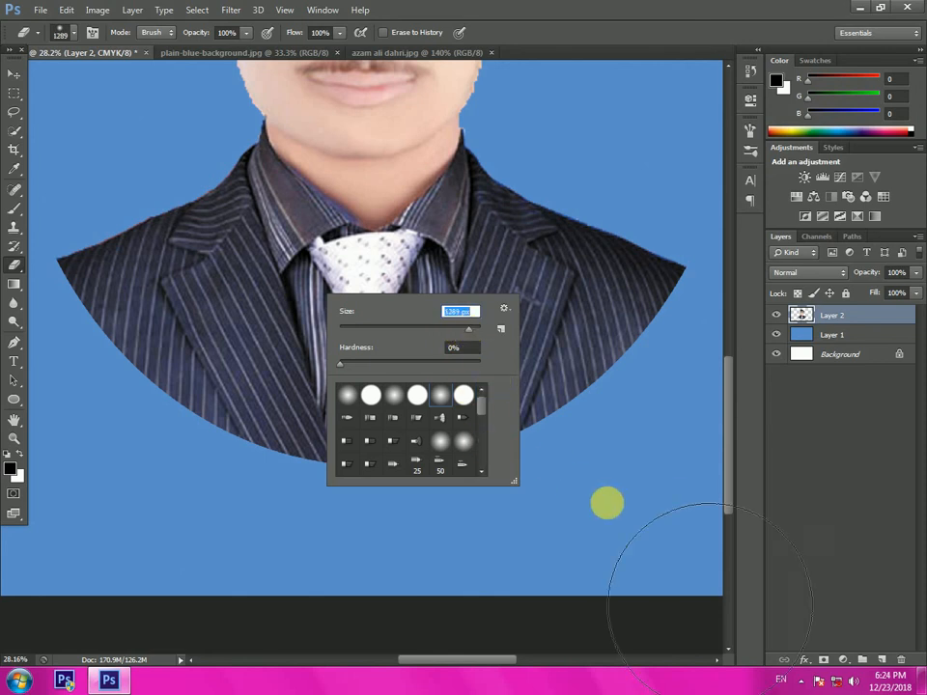
{"action": "left_click", "coordinate": [641, 515]}
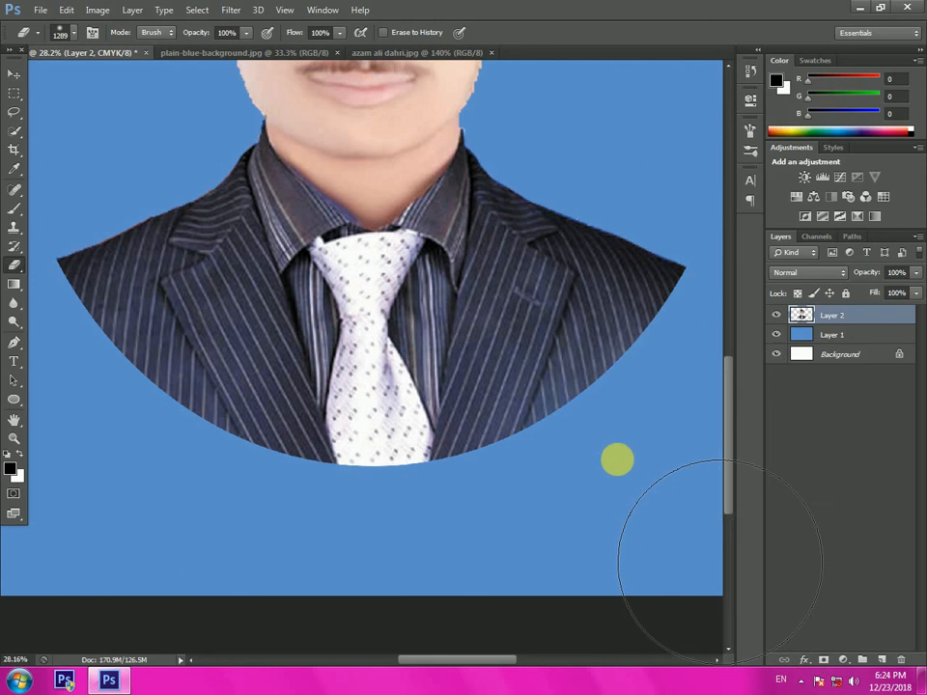
{"action": "mouse_move", "coordinate": [692, 388]}
{"action": "left_mouse_down"}
{"action": "mouse_move", "coordinate": [675, 367]}
{"action": "mouse_move", "coordinate": [729, 274]}
{"action": "left_mouse_up"}
{"action": "scroll", "coordinate": [729, 270], "scroll_direction": "up", "scroll_amount": 5}
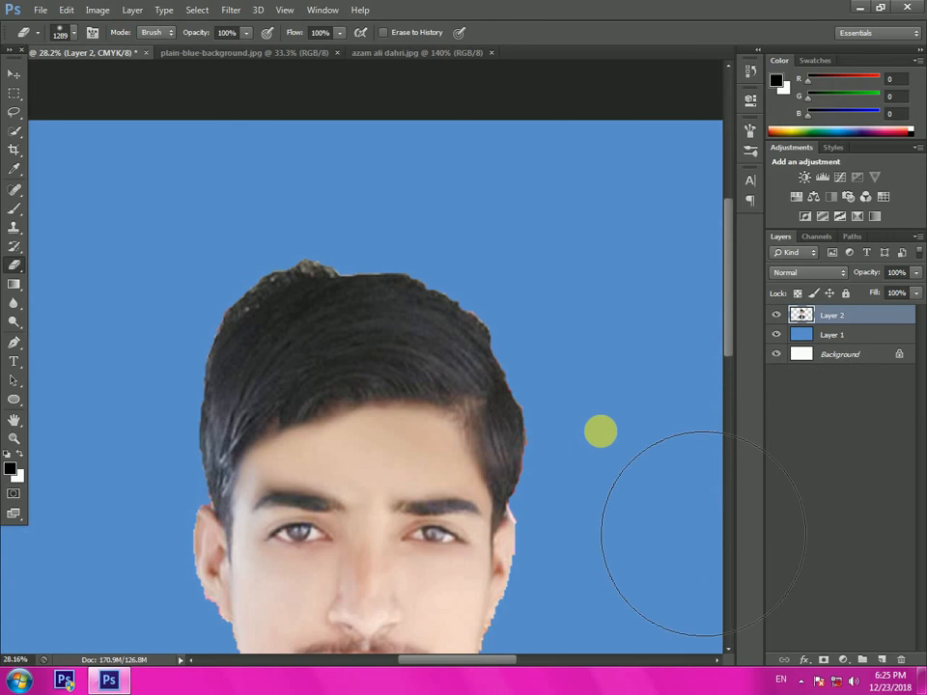
{"action": "scroll", "coordinate": [587, 454], "scroll_direction": "down", "scroll_amount": 3}
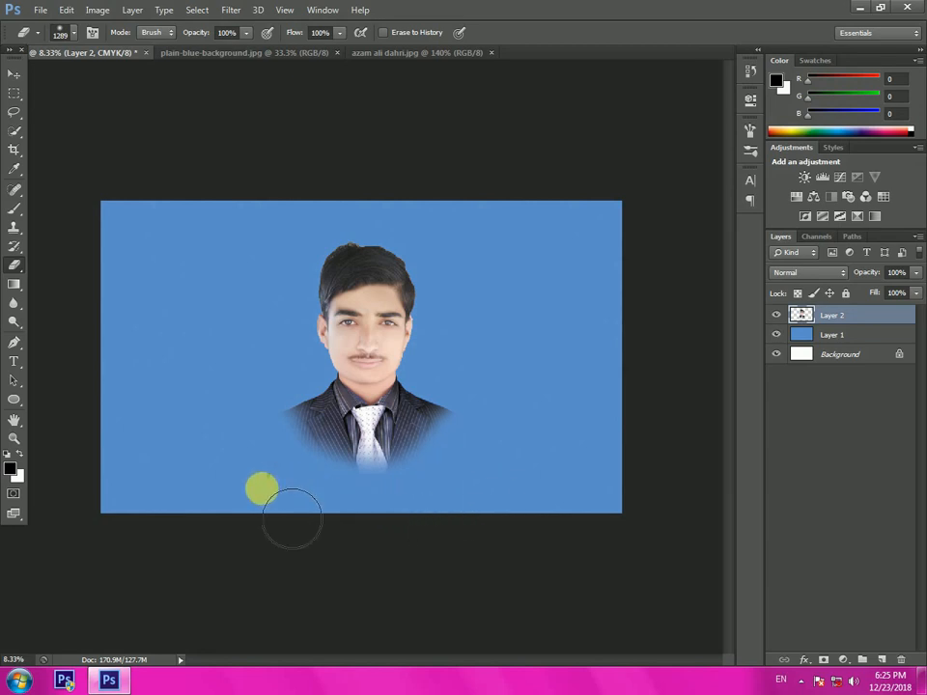
Reduce the soft Eraser to 349 px and fade the outer edges of the jacket further inward.
{"action": "right_click", "coordinate": [266, 488]}
{"action": "mouse_move", "coordinate": [411, 509]}
{"action": "left_mouse_down"}
{"action": "mouse_move", "coordinate": [376, 515]}
{"action": "mouse_move", "coordinate": [289, 454]}
{"action": "mouse_move", "coordinate": [399, 518]}
{"action": "mouse_move", "coordinate": [381, 512]}
{"action": "mouse_move", "coordinate": [396, 509]}
{"action": "left_mouse_up"}
{"action": "left_click", "coordinate": [322, 471]}
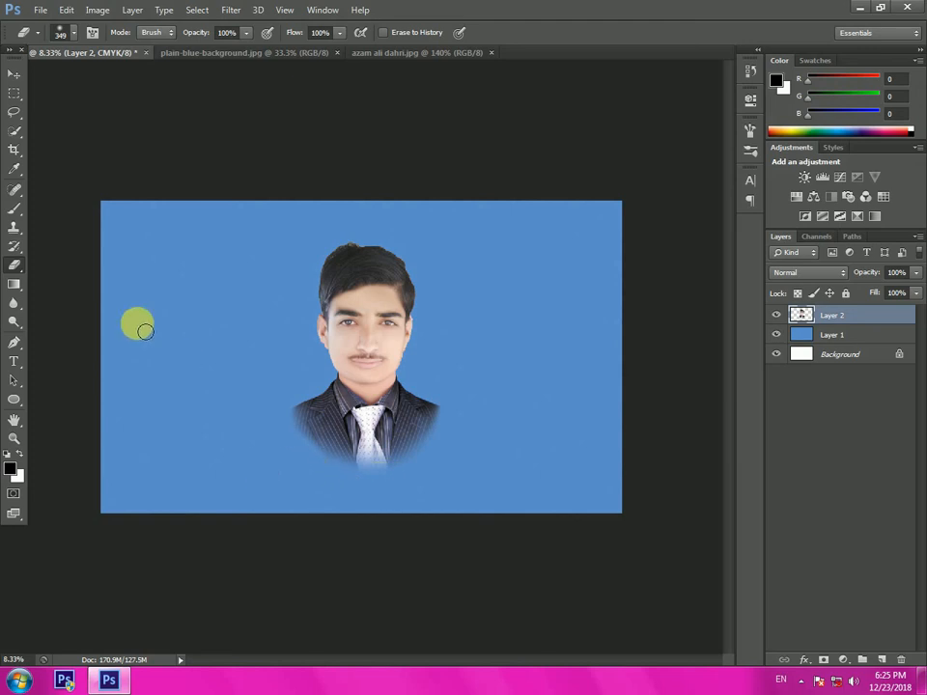
Enlarge the faded portrait to 123.36% width and 116.43% height, reposition it near the canvas centre and apply the transformation.
{"action": "left_click", "coordinate": [17, 76]}
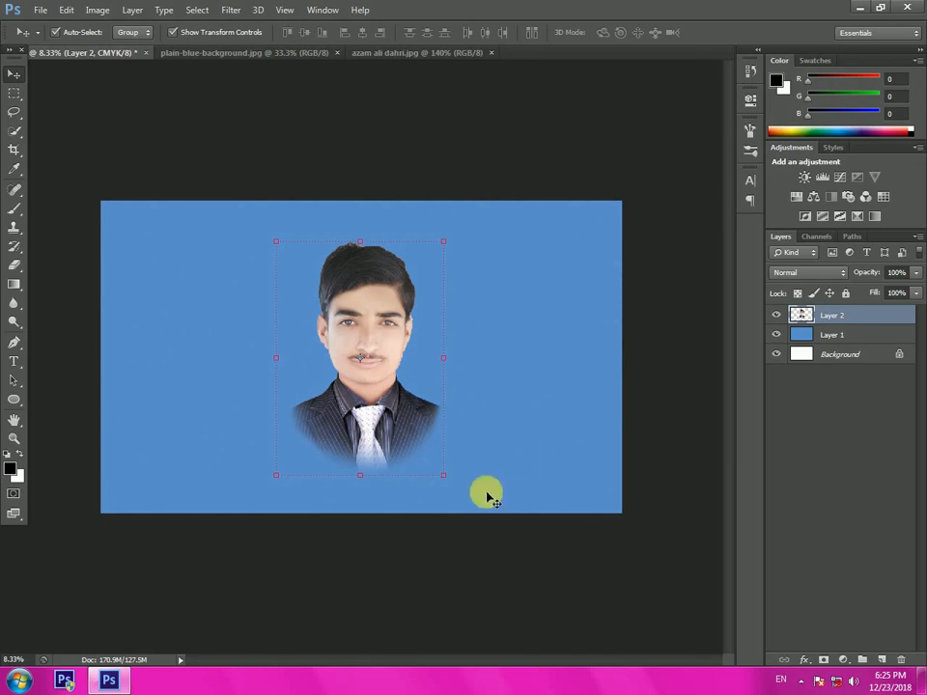
{"action": "left_click_drag", "start_coordinate": [450, 479], "coordinate": [481, 507]}
{"action": "left_click_drag", "start_coordinate": [414, 451], "coordinate": [390, 438]}
{"action": "left_click", "coordinate": [12, 267]}
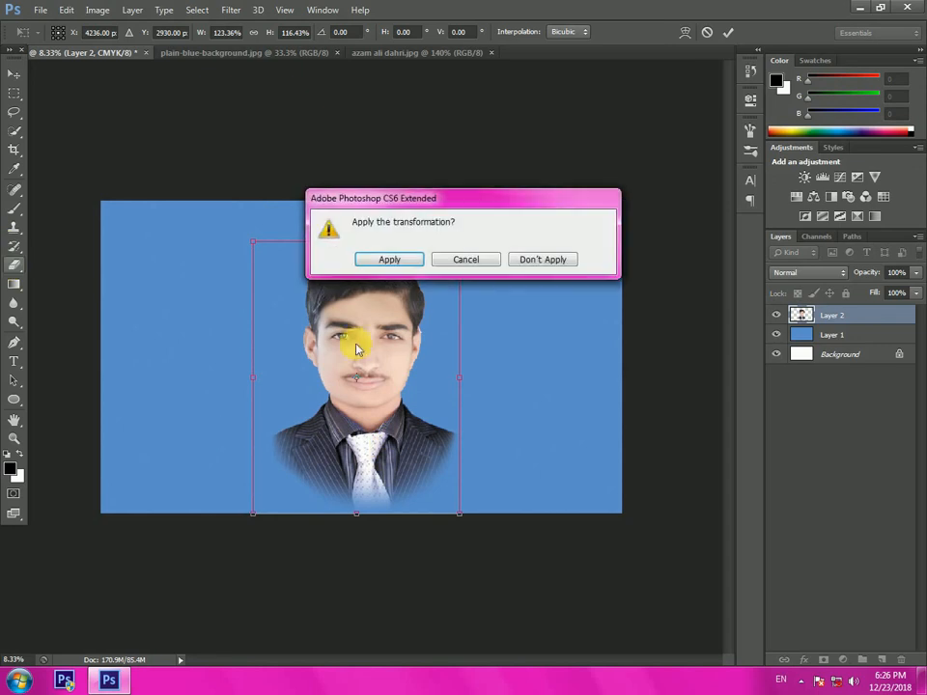
{"action": "left_click", "coordinate": [359, 260]}
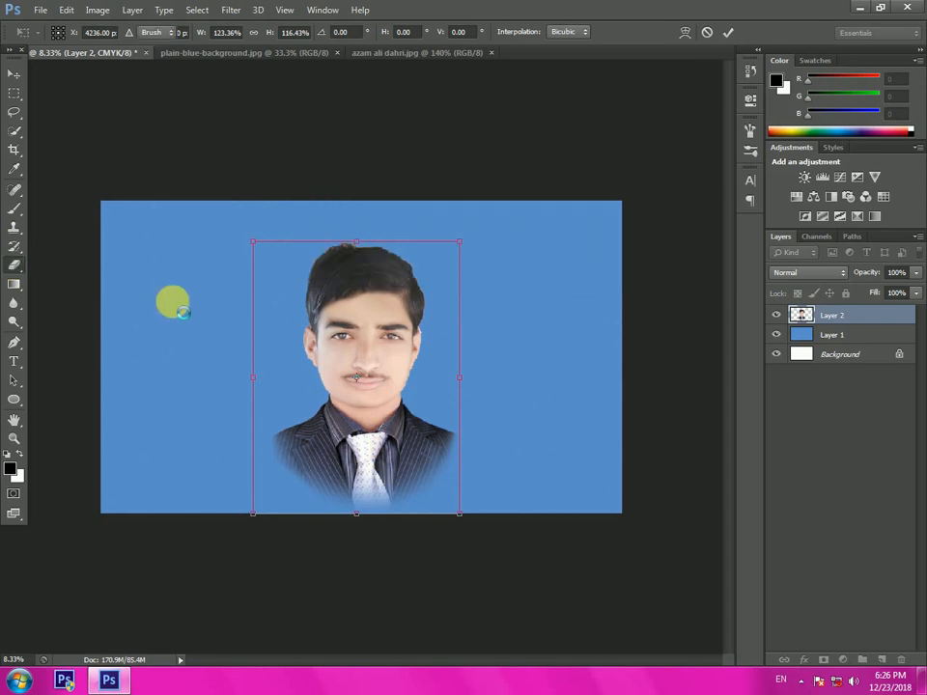
Soften the jacket's left shoulder edge with a 463 px Eraser, and nudge the portrait slightly left.
{"action": "right_click", "coordinate": [176, 305]}
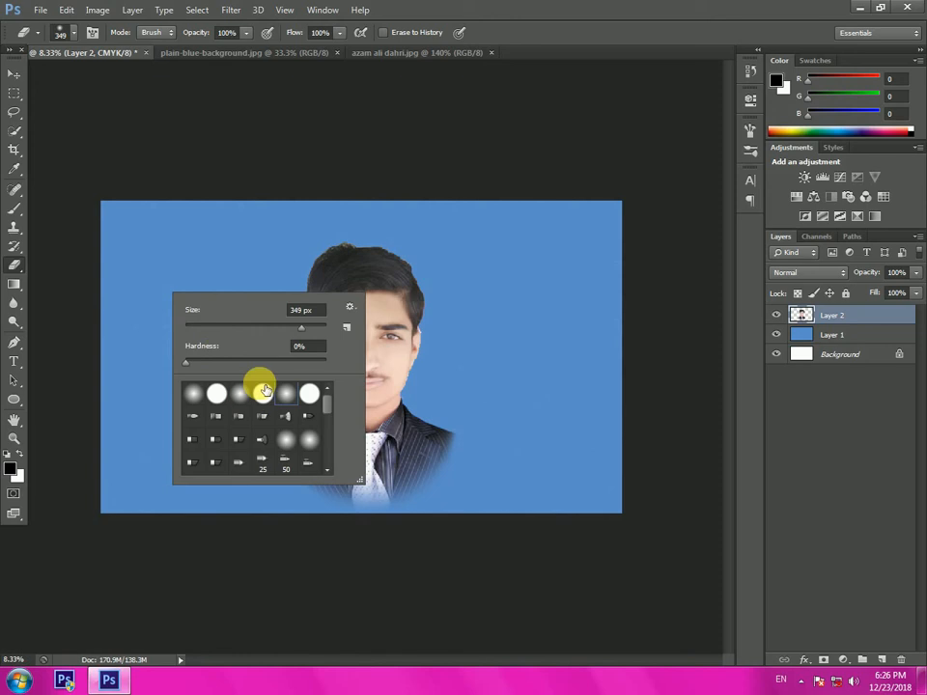
{"action": "left_click_drag", "start_coordinate": [301, 329], "coordinate": [307, 327]}
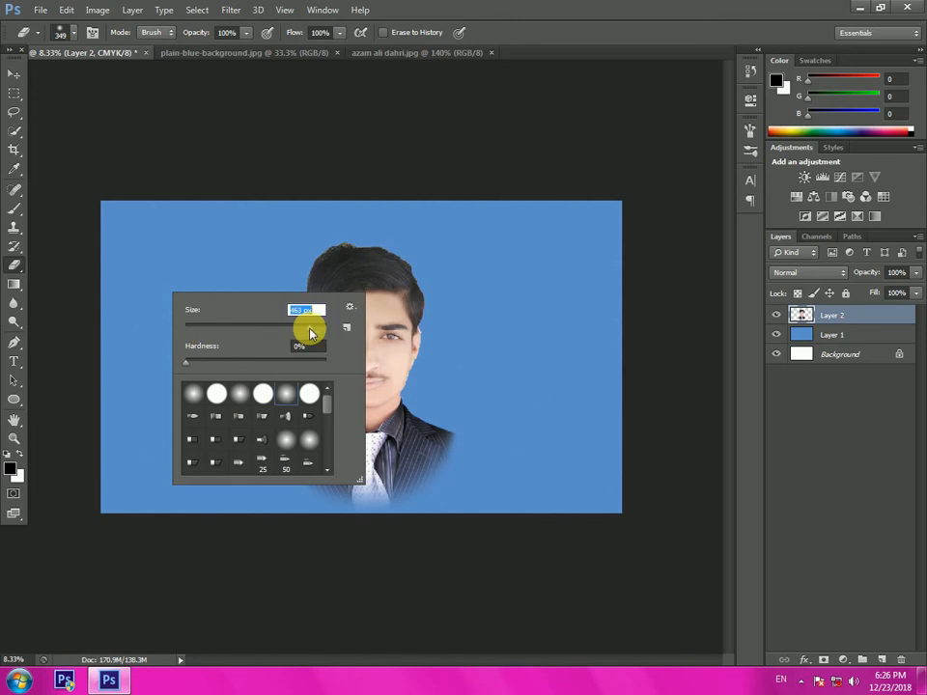
{"action": "left_click", "coordinate": [229, 285]}
{"action": "mouse_move", "coordinate": [277, 441]}
{"action": "left_mouse_down"}
{"action": "mouse_move", "coordinate": [295, 497]}
{"action": "mouse_move", "coordinate": [292, 479]}
{"action": "mouse_move", "coordinate": [305, 507]}
{"action": "mouse_move", "coordinate": [348, 528]}
{"action": "mouse_move", "coordinate": [337, 519]}
{"action": "mouse_move", "coordinate": [425, 527]}
{"action": "mouse_move", "coordinate": [387, 496]}
{"action": "mouse_move", "coordinate": [491, 473]}
{"action": "mouse_move", "coordinate": [481, 446]}
{"action": "mouse_move", "coordinate": [479, 459]}
{"action": "mouse_move", "coordinate": [280, 462]}
{"action": "mouse_move", "coordinate": [261, 512]}
{"action": "mouse_move", "coordinate": [317, 520]}
{"action": "mouse_move", "coordinate": [94, 321]}
{"action": "mouse_move", "coordinate": [62, 278]}
{"action": "left_mouse_up"}
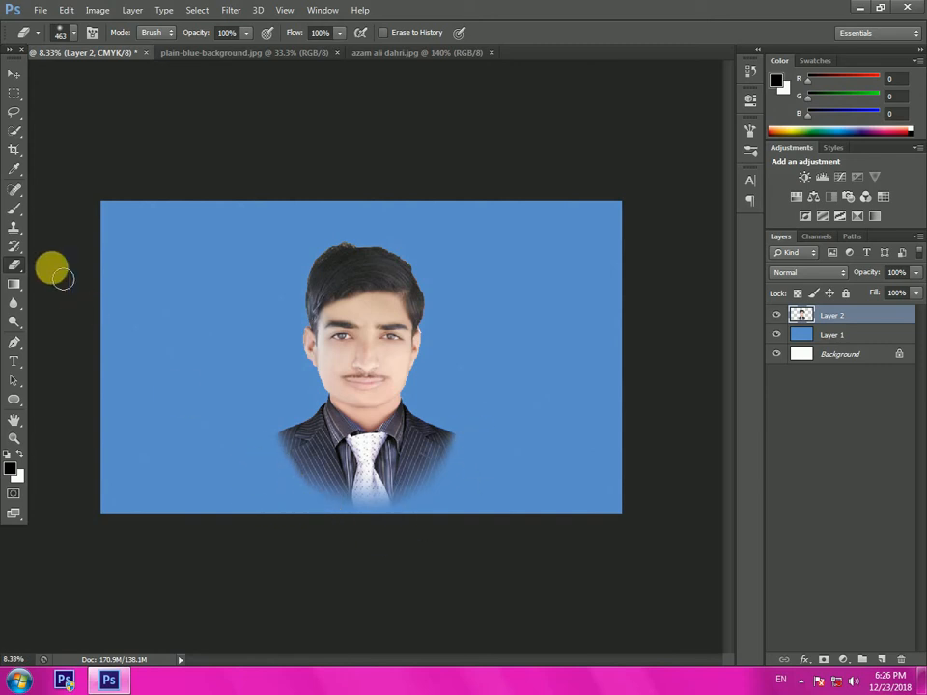
{"action": "left_click", "coordinate": [13, 73]}
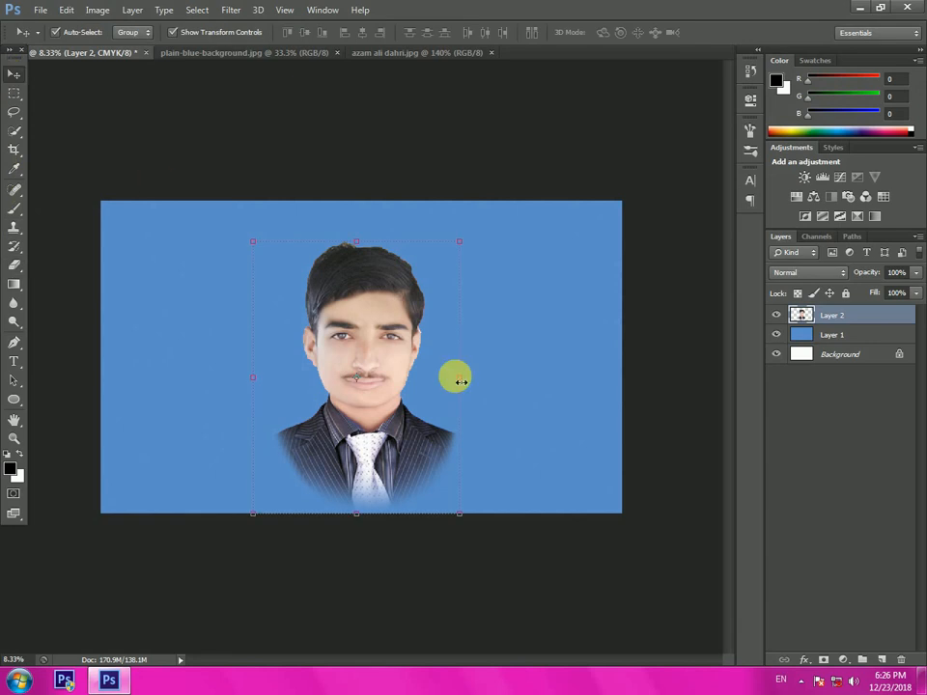
{"action": "left_click_drag", "start_coordinate": [404, 362], "coordinate": [402, 360]}
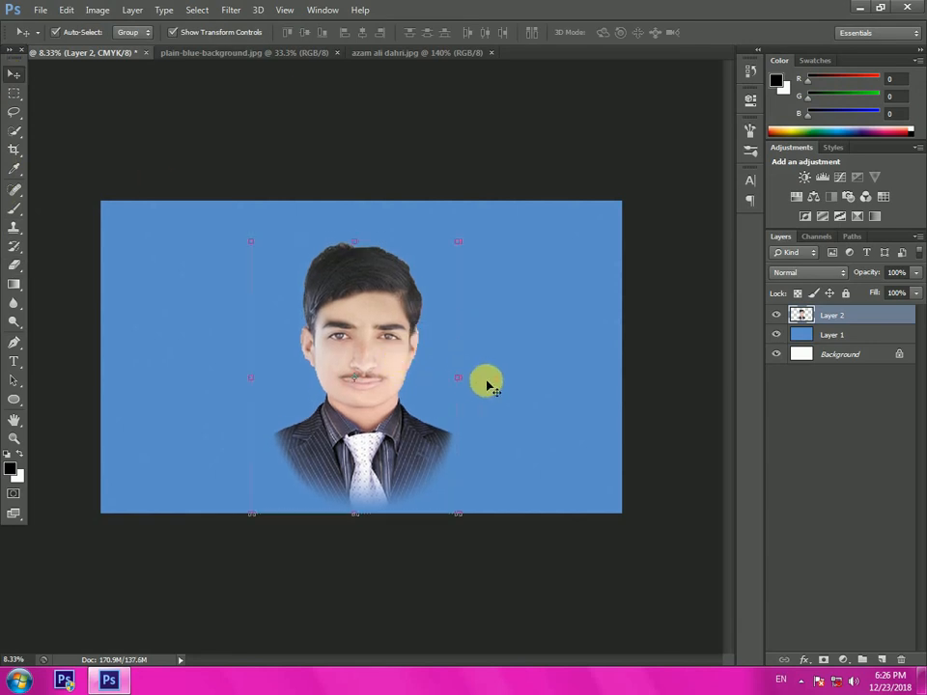